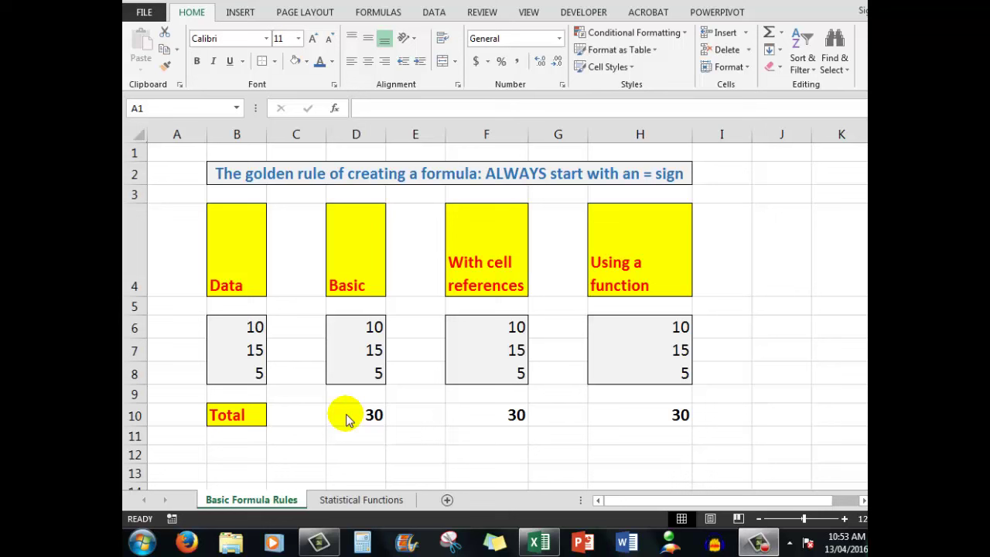
- Inspect the total formulas in D10 under Basic and F10 under With cell references
{"action": "key", "text": "alt+Tab"}
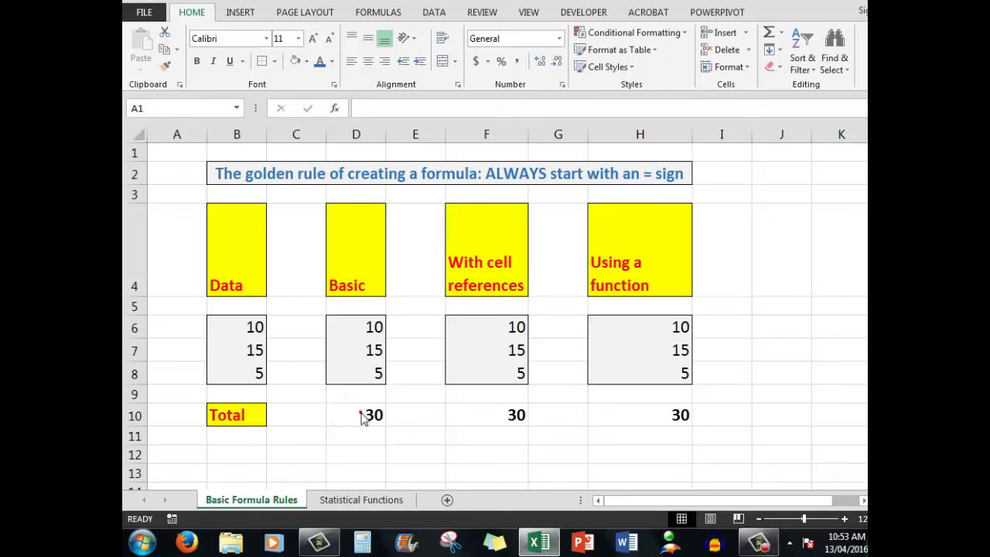
{"action": "left_click", "coordinate": [365, 416]}
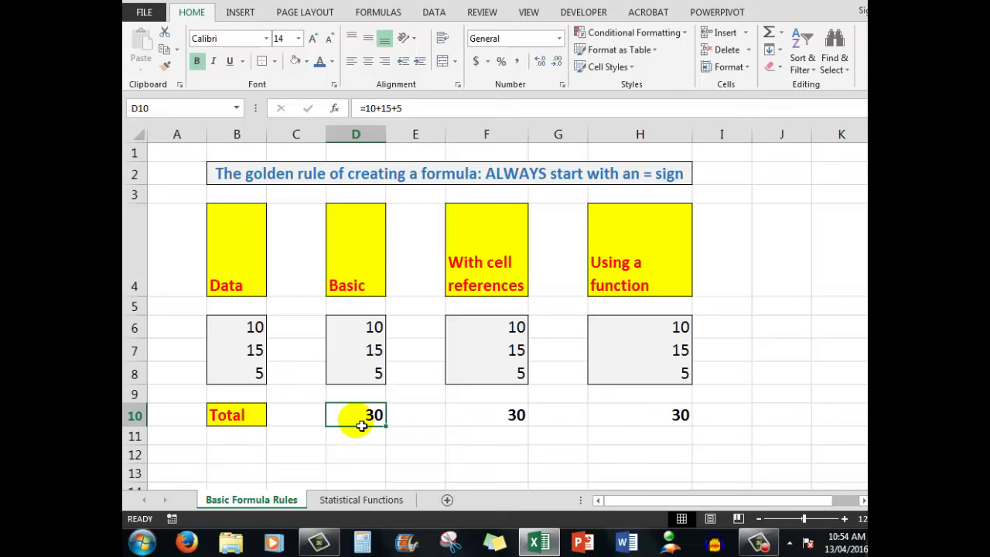
{"action": "left_click", "coordinate": [506, 418]}
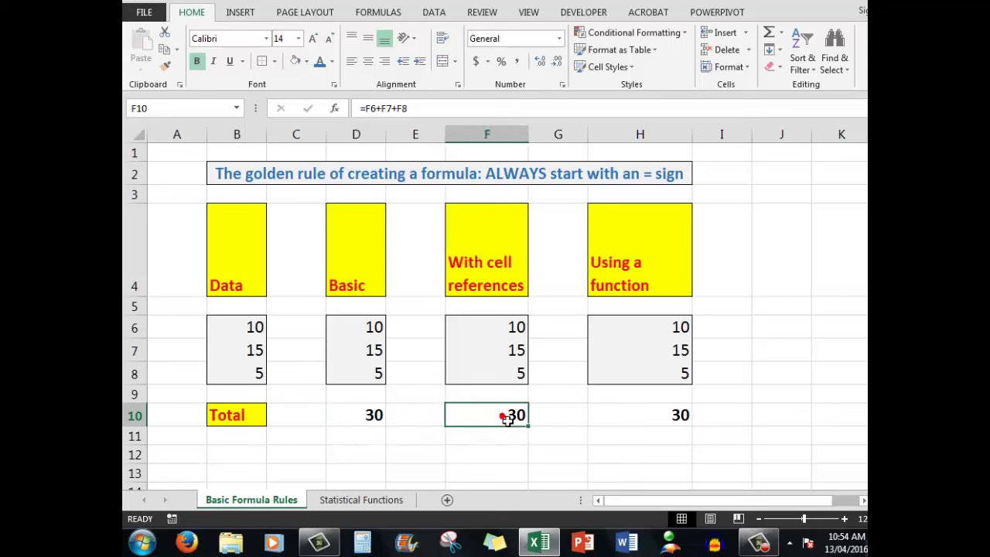
- Set cell F8 in the With cell references column to 20
{"action": "left_click", "coordinate": [512, 377]}
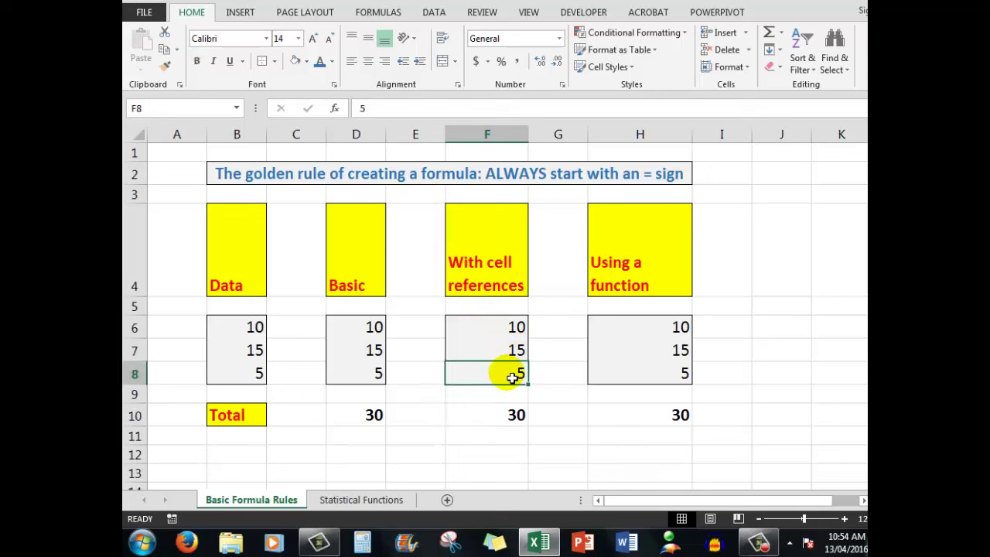
{"action": "type", "text": "2"}
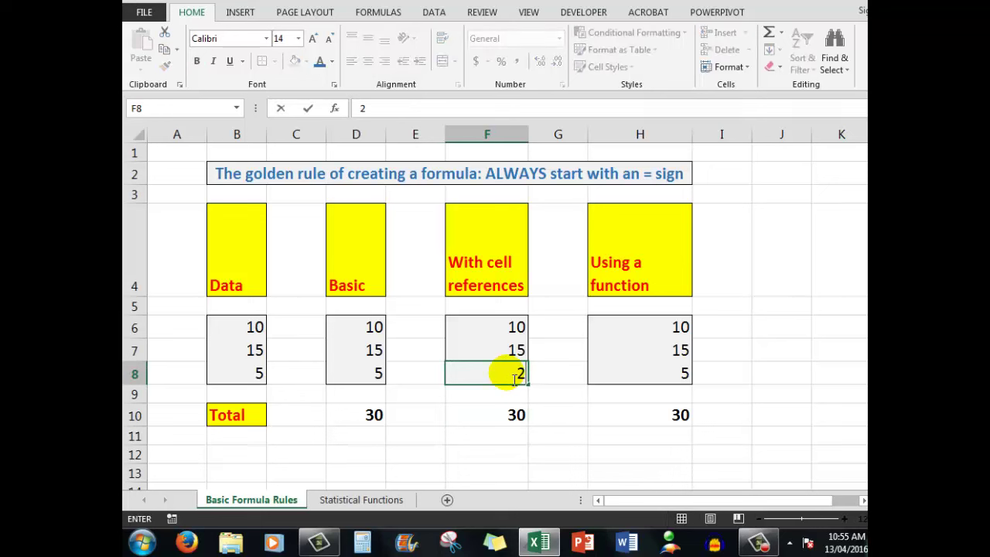
{"action": "type", "text": "0"}
{"action": "key", "text": "Return"}
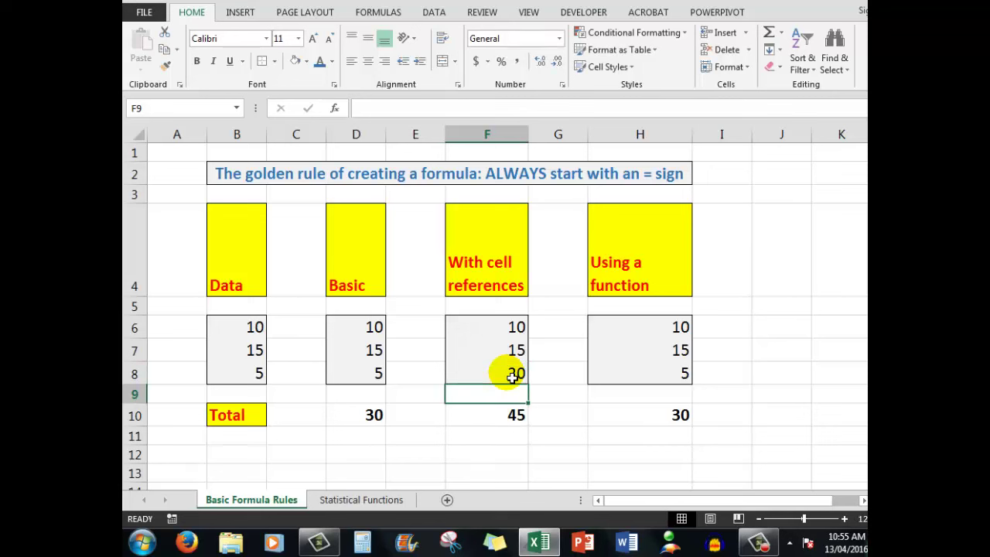
- Try setting D8 in the Basic column to 20 and inspect the total formula in D10
{"action": "left_click", "coordinate": [362, 380]}
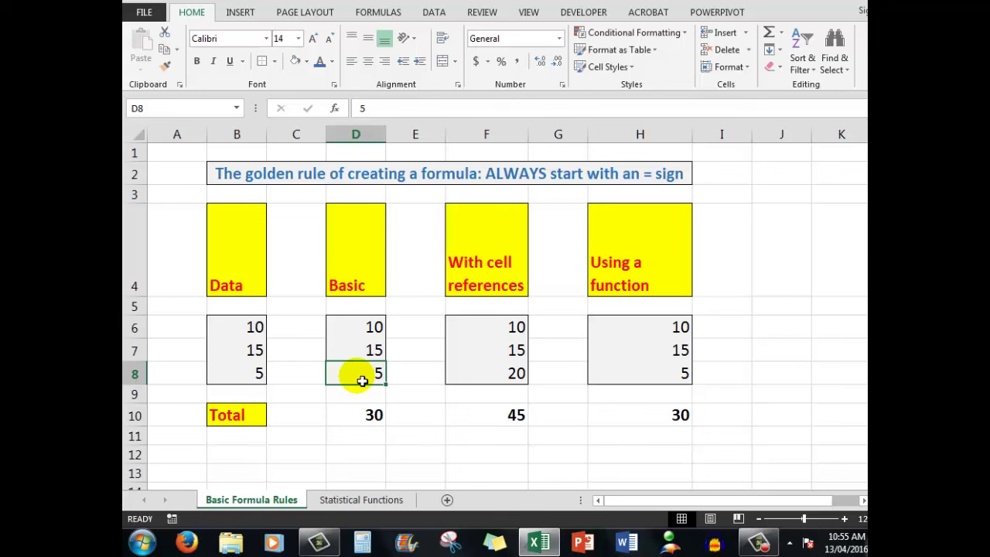
{"action": "type", "text": "20"}
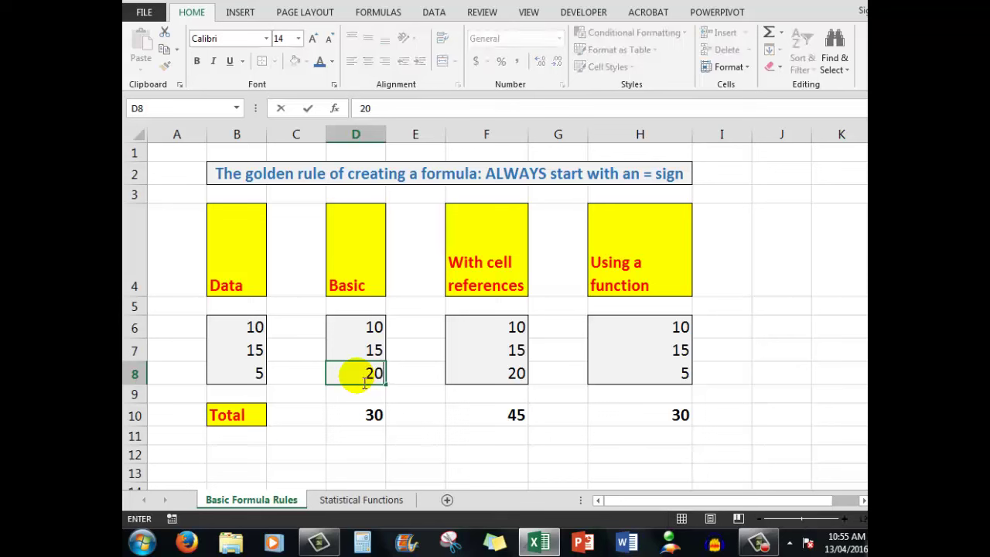
{"action": "key", "text": "Return"}
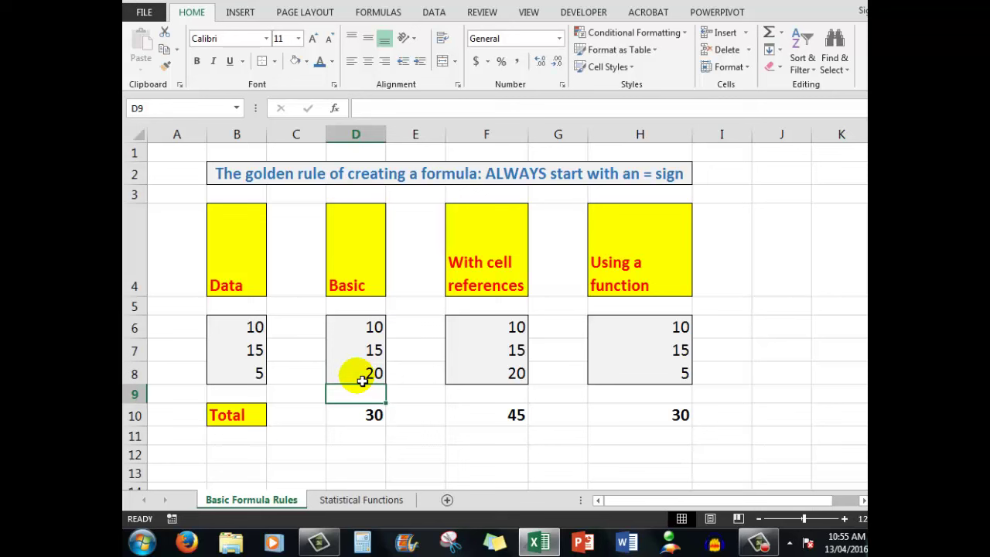
{"action": "left_click", "coordinate": [366, 421]}
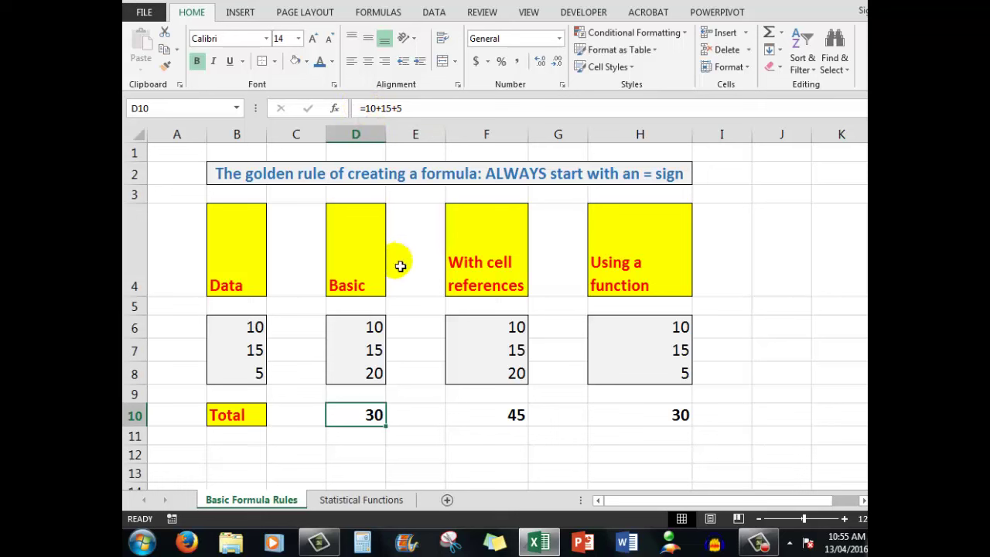
- Restore cell D8 in the Basic column to 5
{"action": "left_click", "coordinate": [360, 372]}
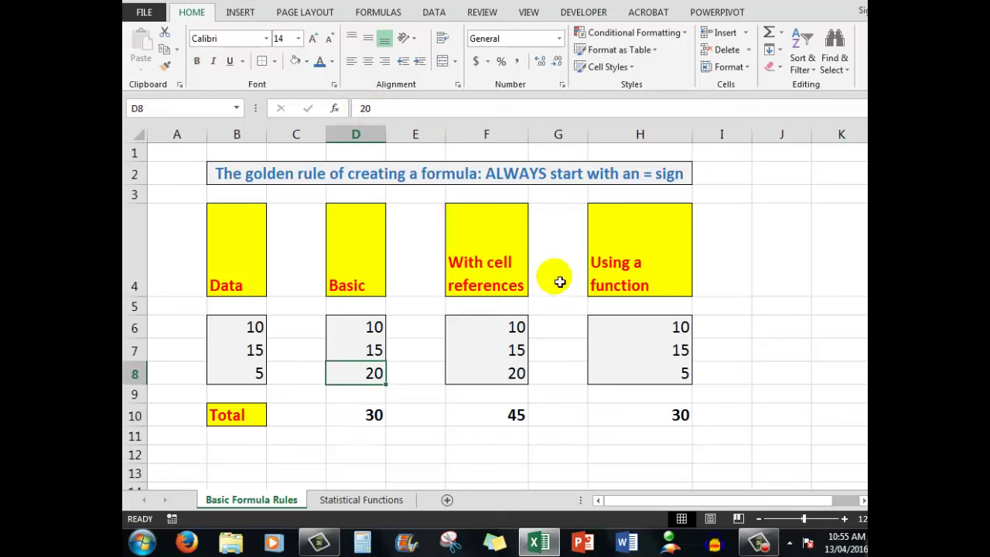
{"action": "type", "text": "5"}
{"action": "key", "text": "Return"}
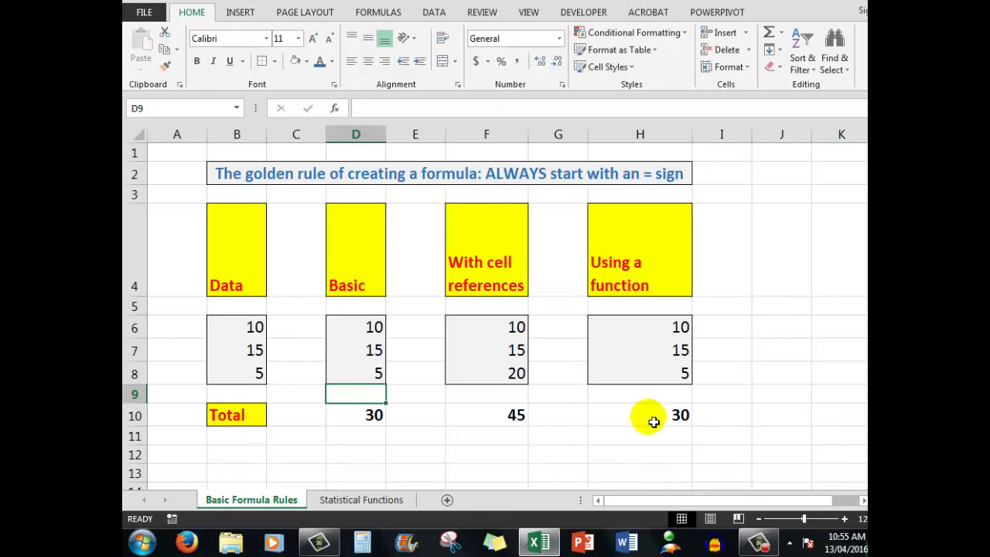
- Replace the formula in H10 under Using a function with an AutoSum total, =SUM(H6:H9)
{"action": "left_click", "coordinate": [654, 421]}
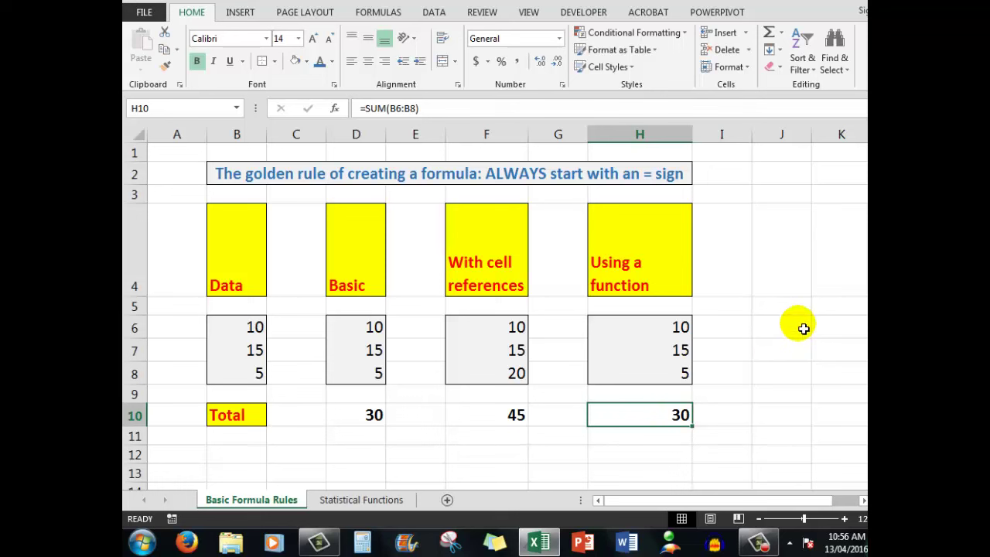
{"action": "key", "text": "Delete"}
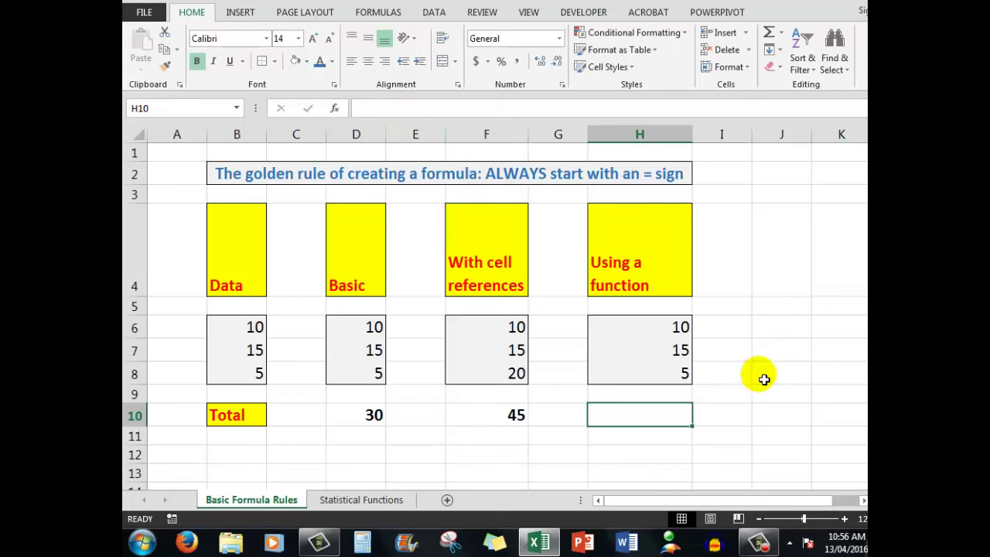
{"action": "type", "text": "="}
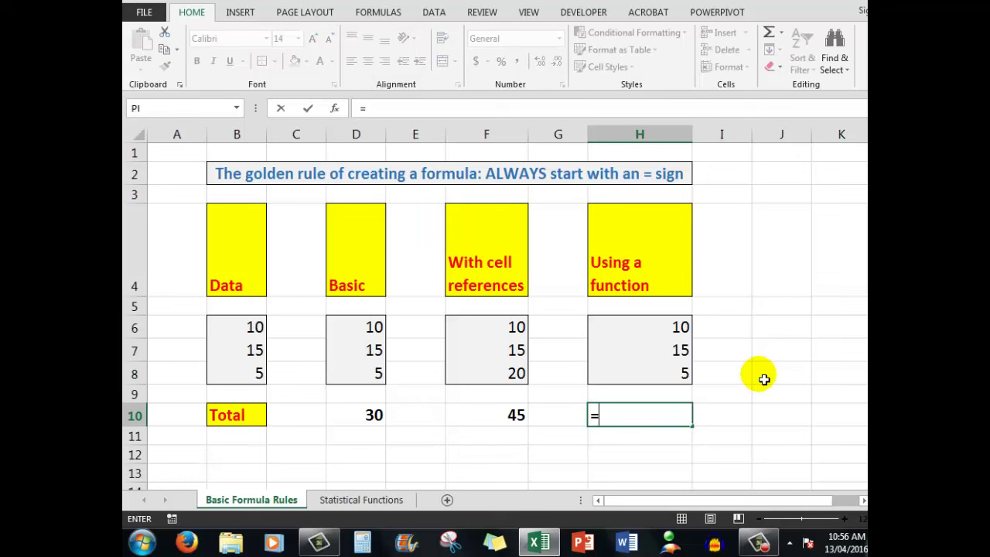
{"action": "left_click", "coordinate": [768, 34]}
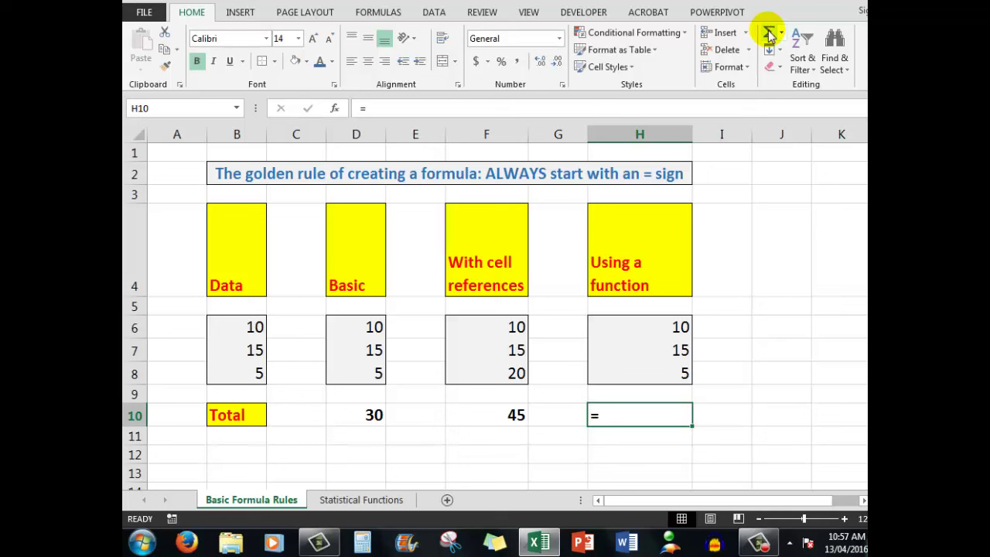
{"action": "left_click", "coordinate": [768, 34]}
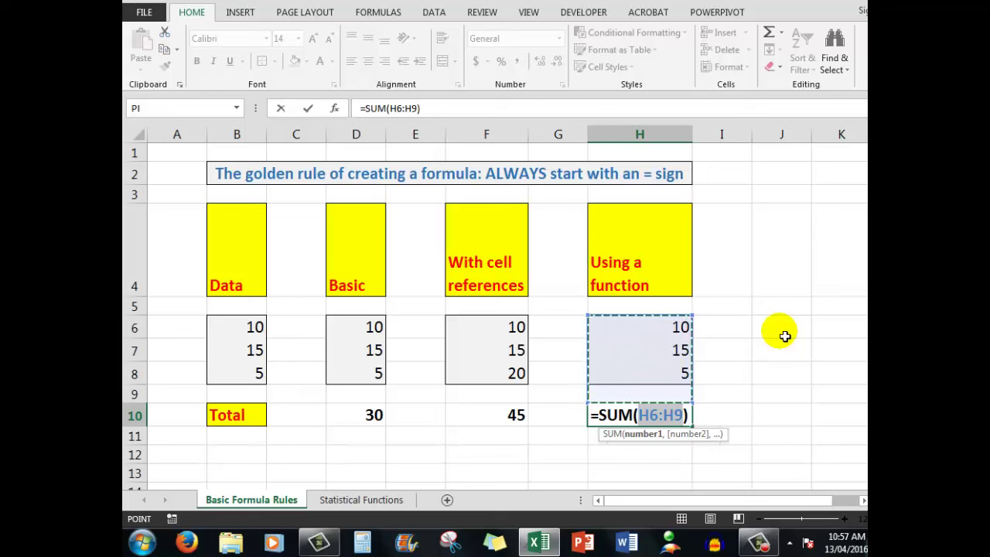
{"action": "key", "text": "ctrl+Return"}
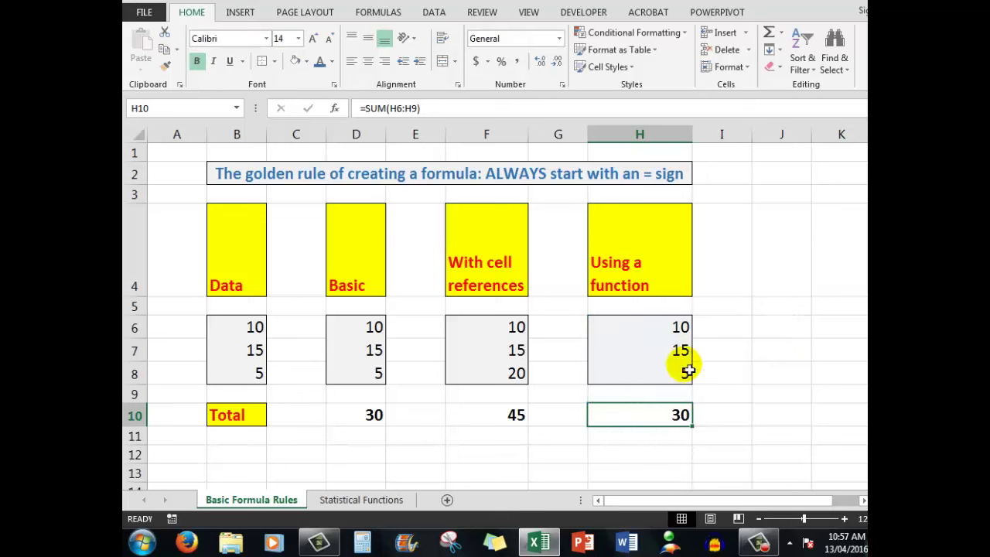
- Set H8 in the Using a function column to 20 and check the total formula in H10
{"action": "left_click", "coordinate": [665, 377]}
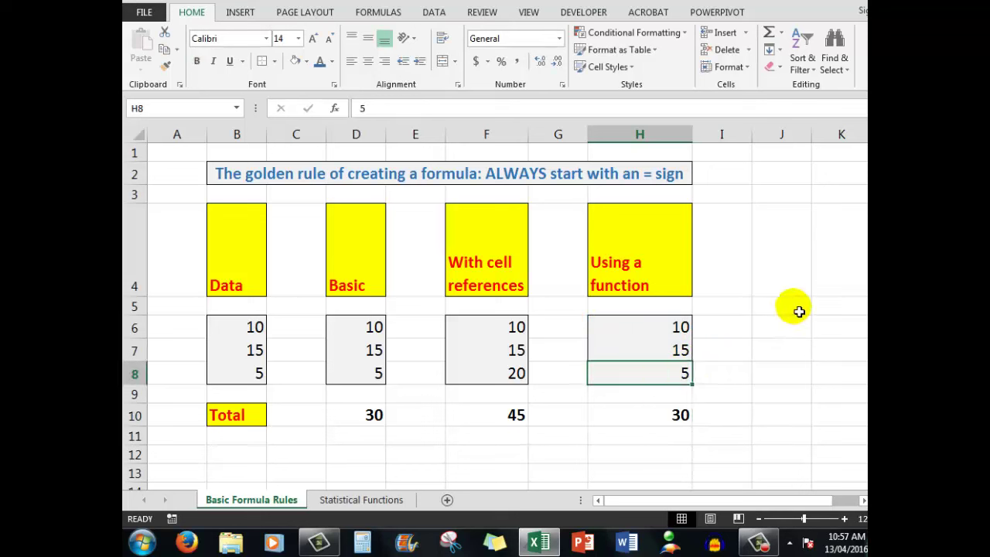
{"action": "type", "text": "20"}
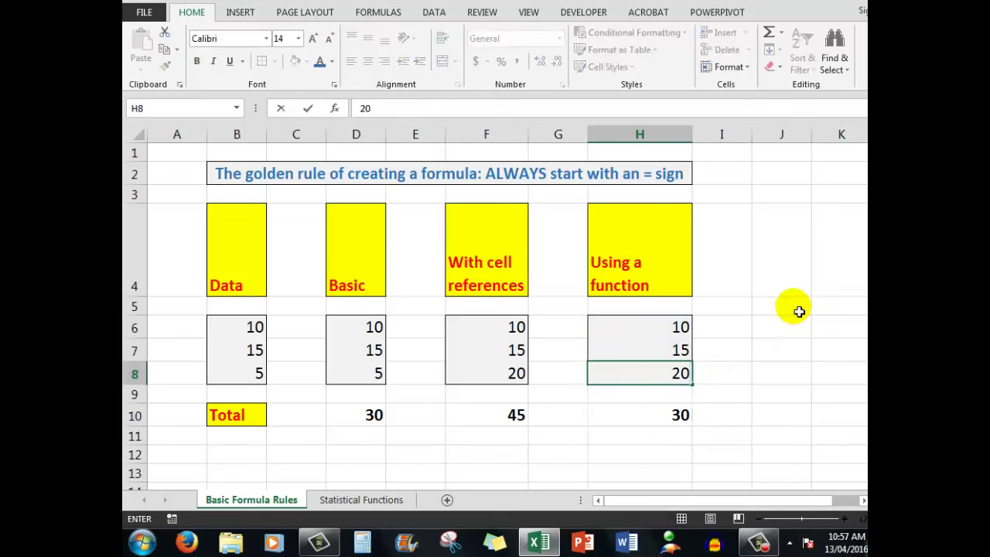
{"action": "key", "text": "Return"}
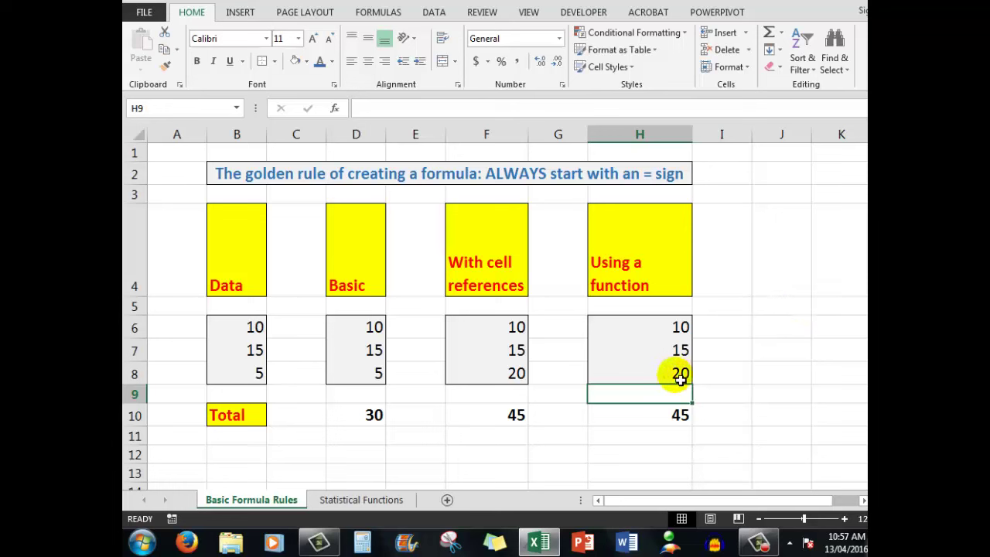
{"action": "left_click", "coordinate": [642, 423]}
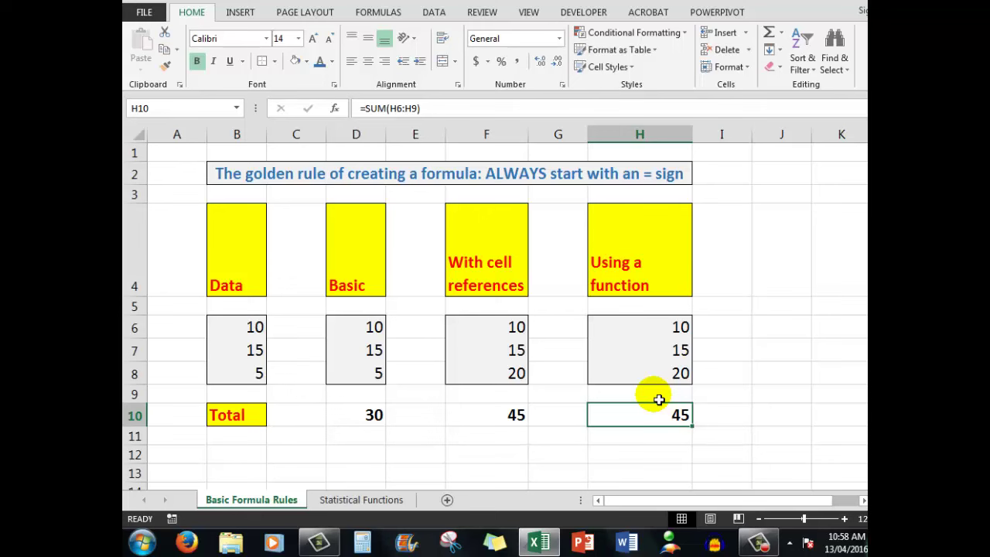
- On the Statistical Functions sheet, try totalling Monday's B3:B5 in B6 with AutoSum, and clear the cell again
{"action": "left_click", "coordinate": [362, 500]}
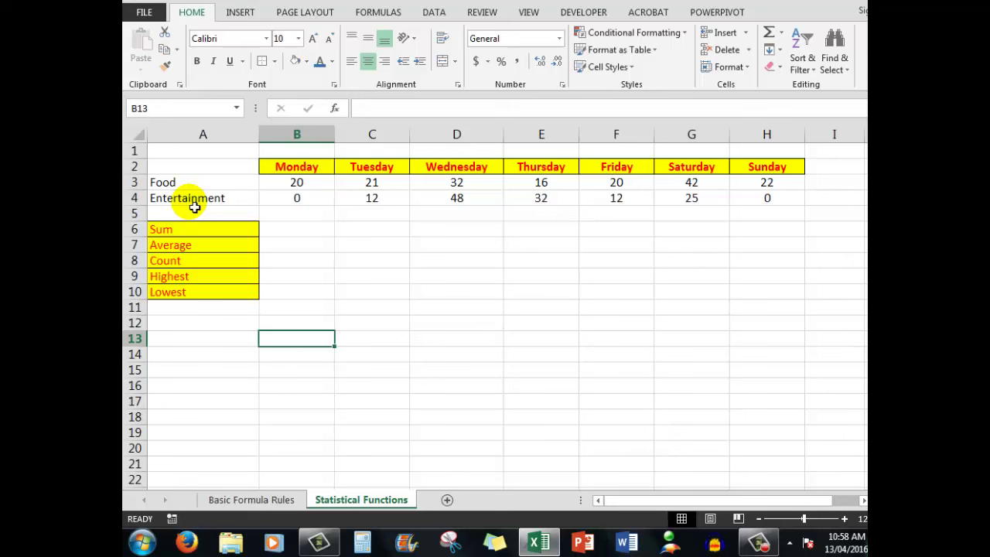
{"action": "left_click", "coordinate": [297, 233]}
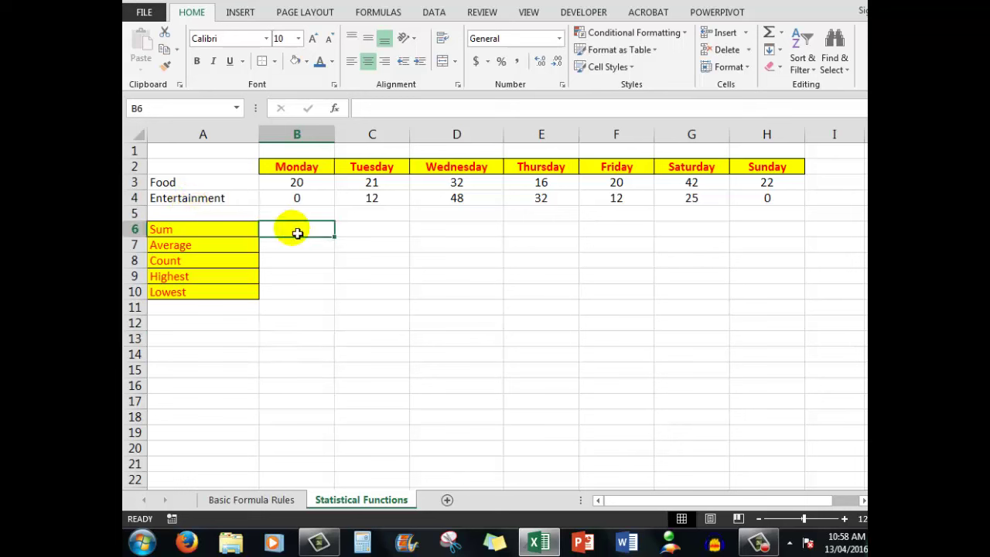
{"action": "left_click", "coordinate": [769, 33]}
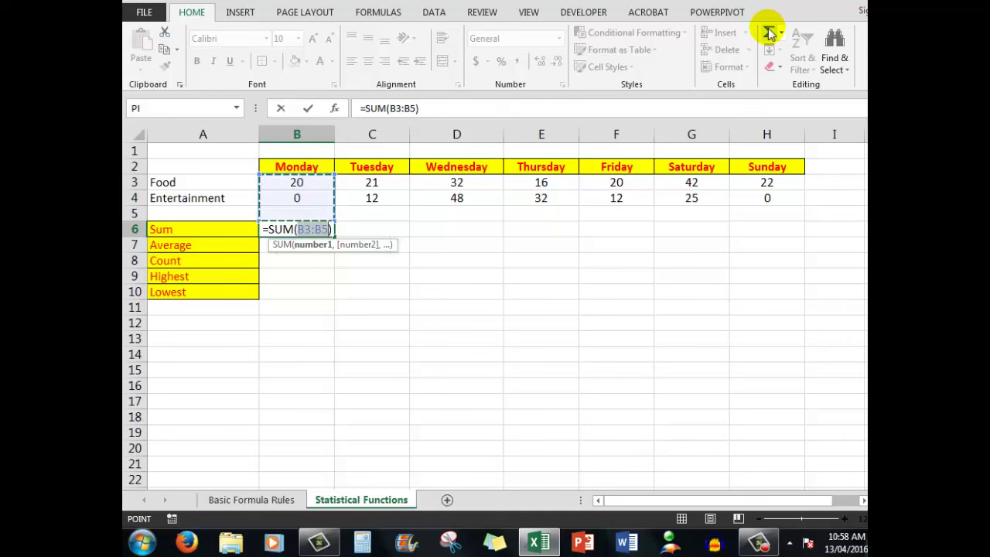
{"action": "left_click", "coordinate": [770, 33]}
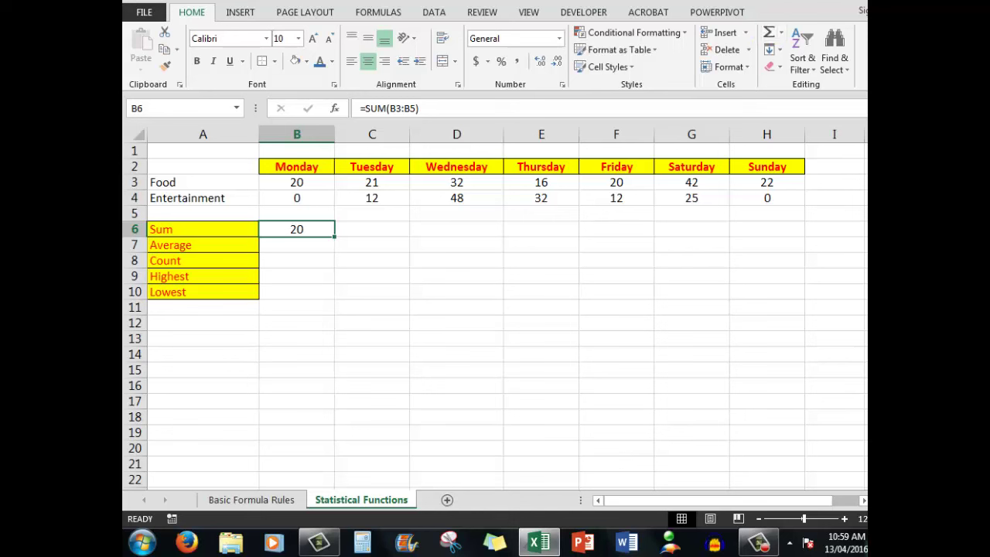
{"action": "left_click", "coordinate": [172, 12]}
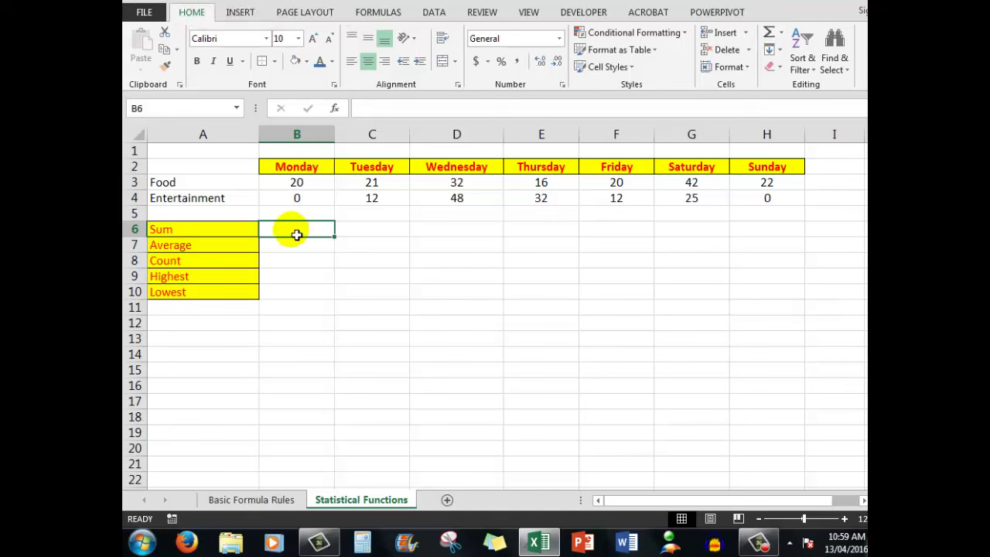
- Fill the Sum row for Monday to Sunday, B6:H6, with AutoSum totals in one go
{"action": "left_click_drag", "start_coordinate": [296, 235], "coordinate": [750, 234]}
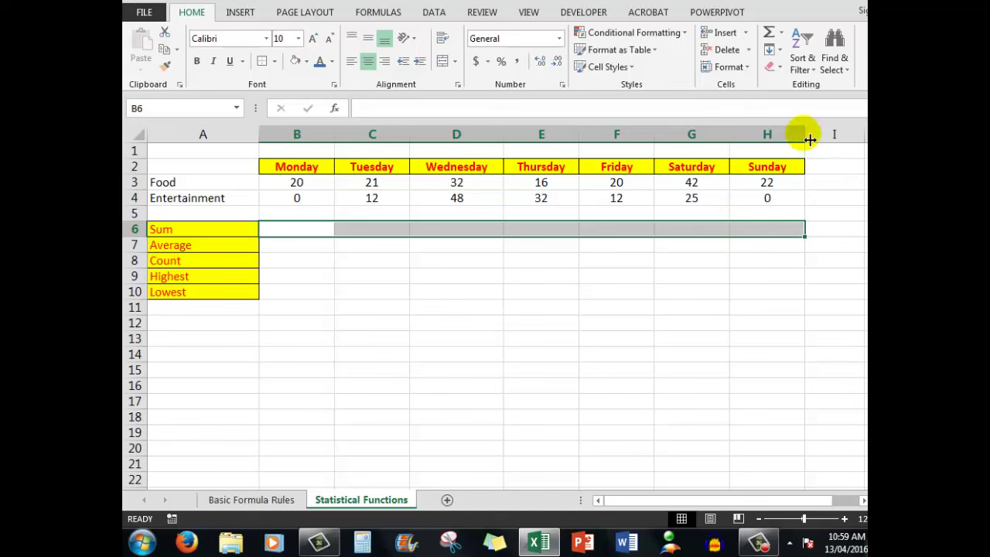
{"action": "left_click", "coordinate": [769, 36]}
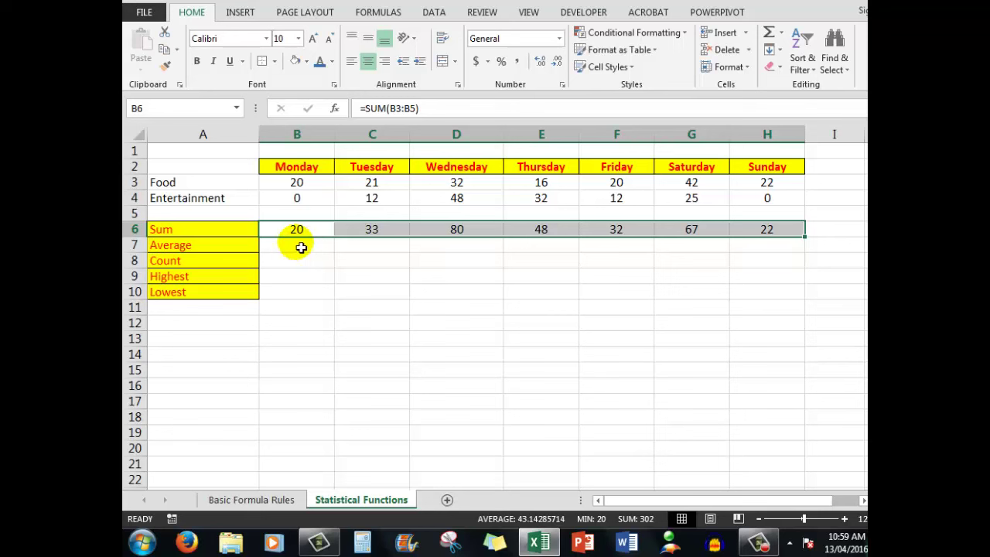
- Try filling the Average row, B7:H7, with the automatic Average function, and clear the results
{"action": "left_click_drag", "start_coordinate": [301, 246], "coordinate": [751, 254]}
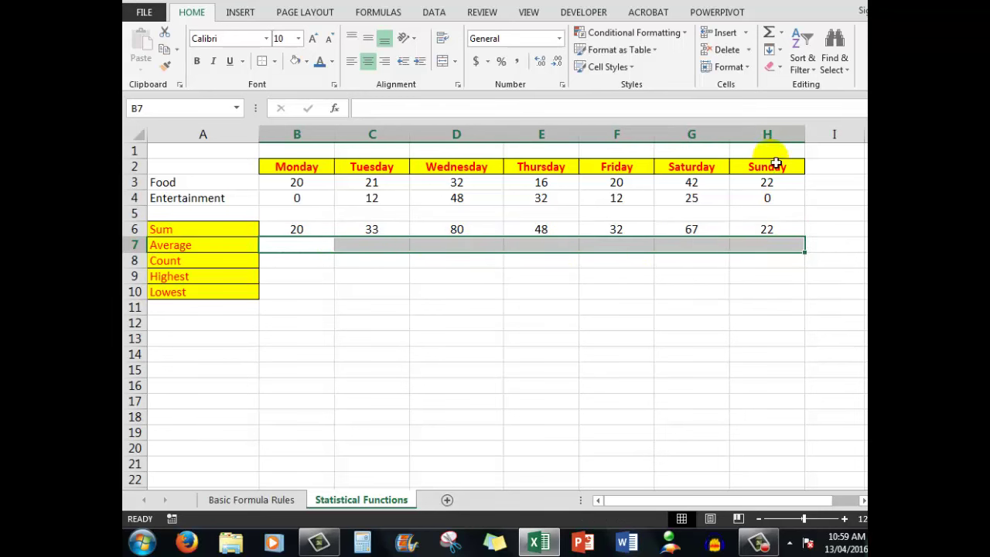
{"action": "left_click", "coordinate": [783, 36]}
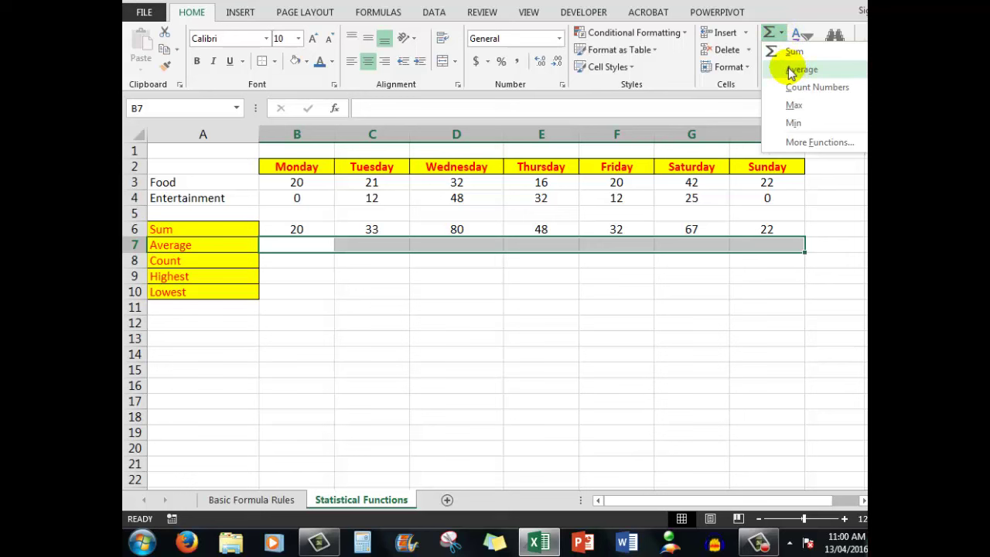
{"action": "left_click", "coordinate": [791, 72]}
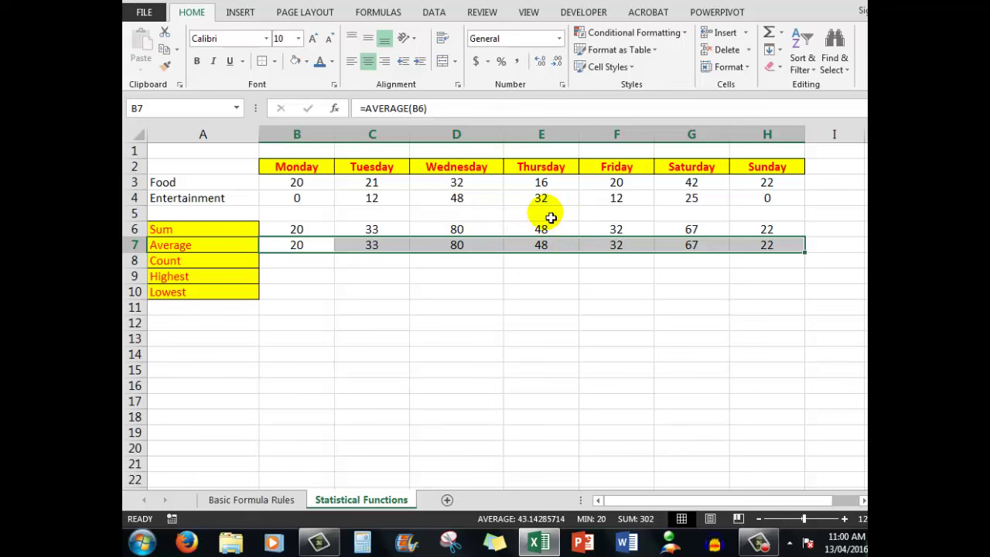
{"action": "mouse_move", "coordinate": [751, 250]}
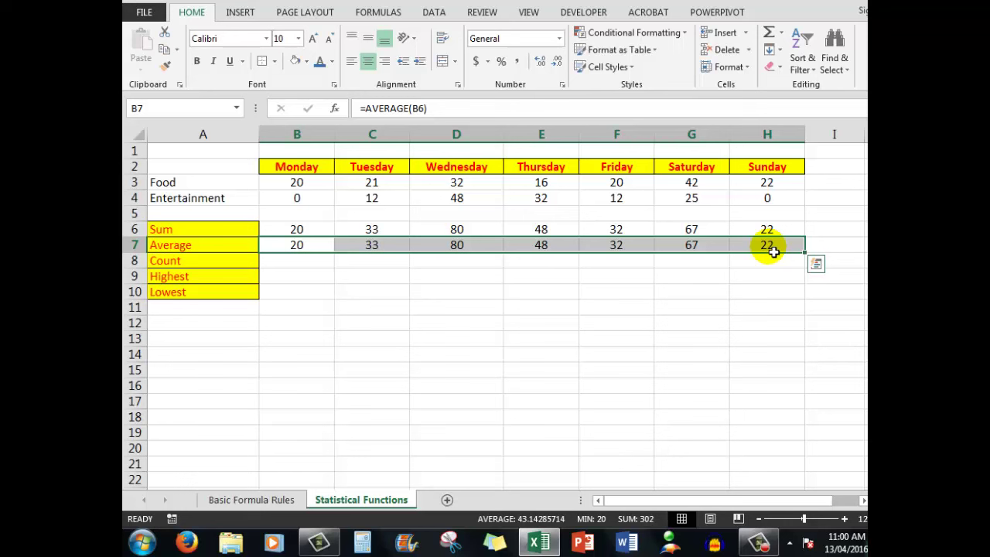
{"action": "key", "text": "Delete"}
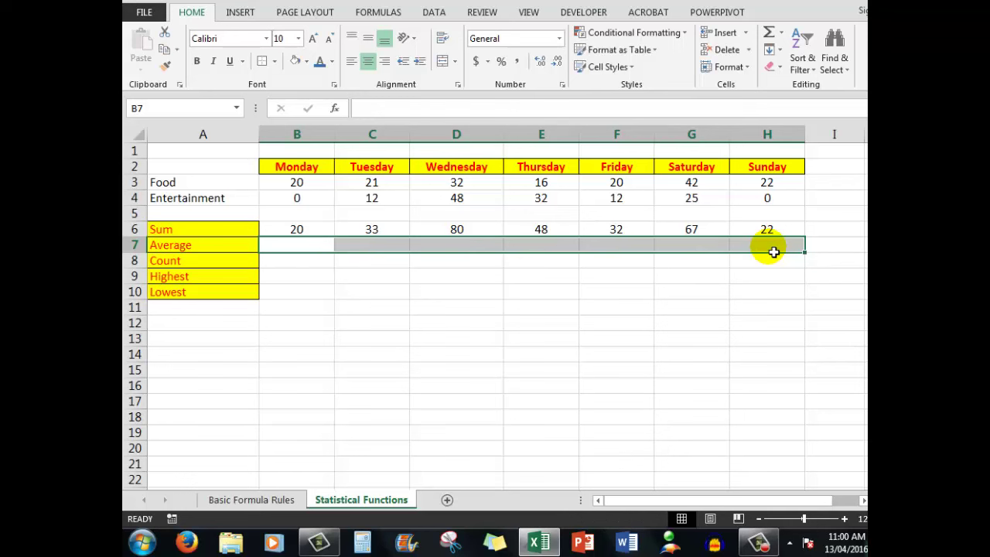
- Calculate Monday's average in B7 with the Average function over the Food and Entertainment values B3:B4
{"action": "left_click", "coordinate": [301, 246]}
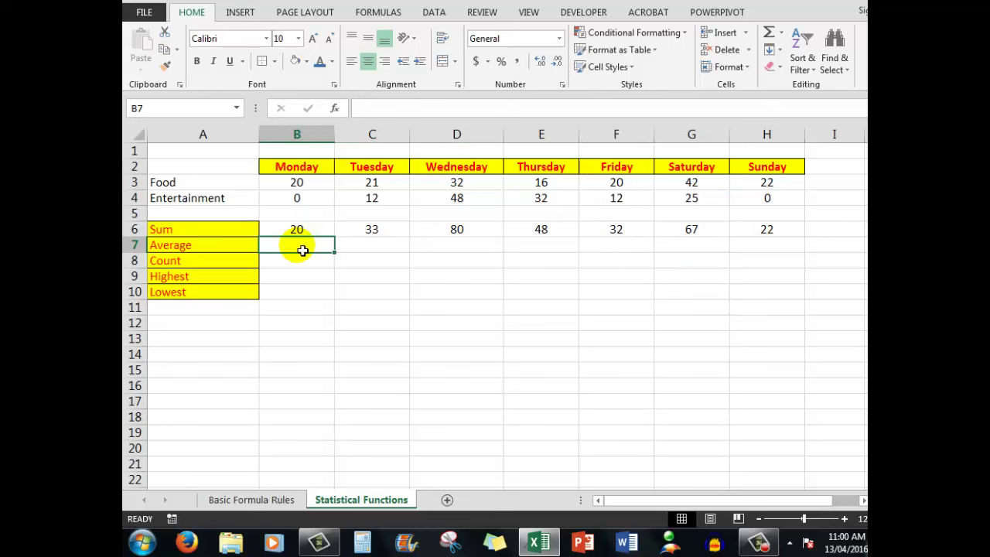
{"action": "left_click", "coordinate": [781, 33]}
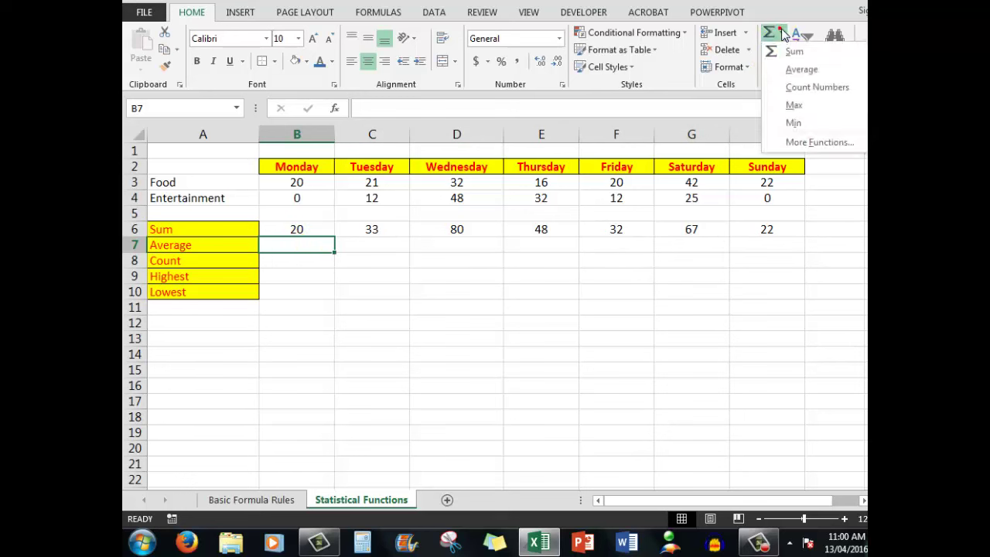
{"action": "left_click", "coordinate": [797, 69]}
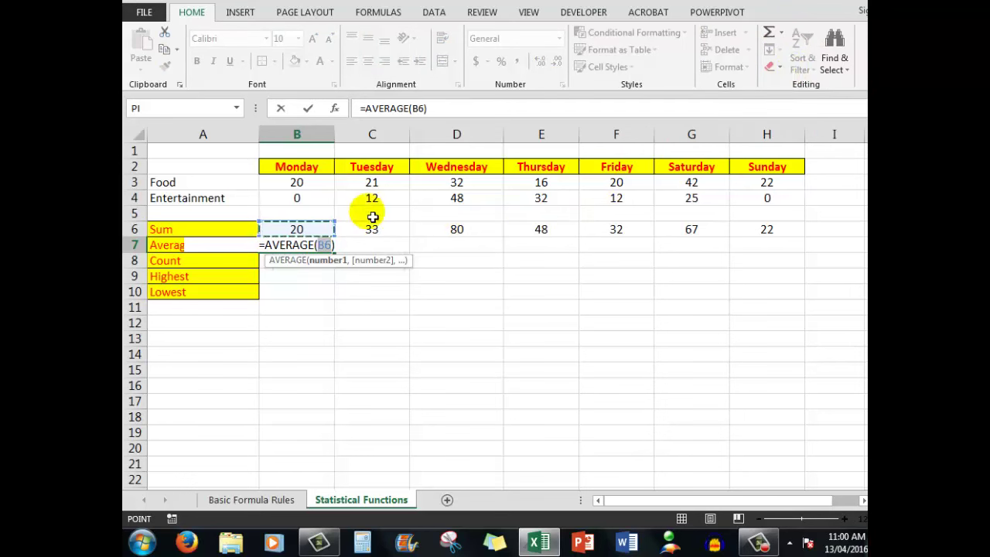
{"action": "left_click", "coordinate": [310, 188]}
{"action": "left_click_drag", "start_coordinate": [309, 188], "coordinate": [310, 201]}
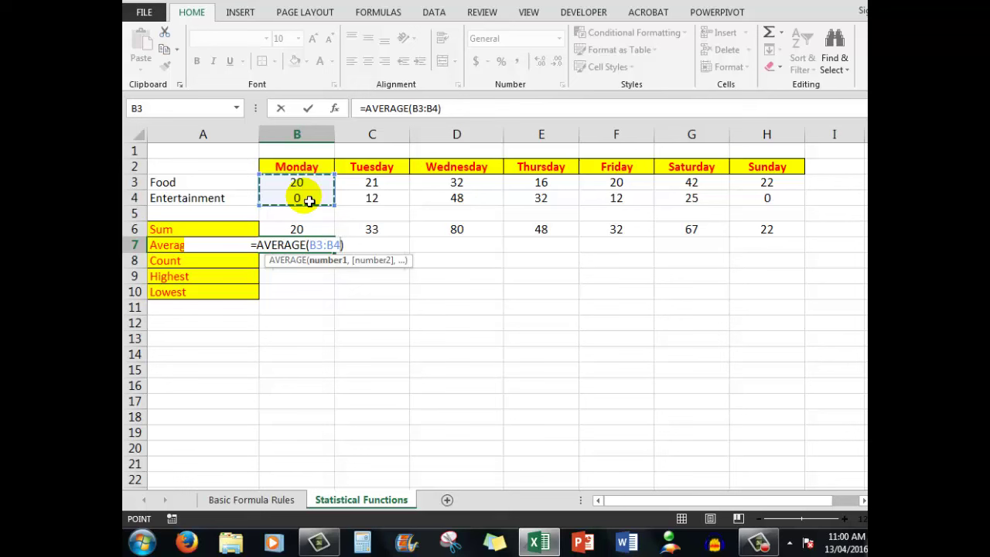
{"action": "key", "text": "ctrl+Return"}
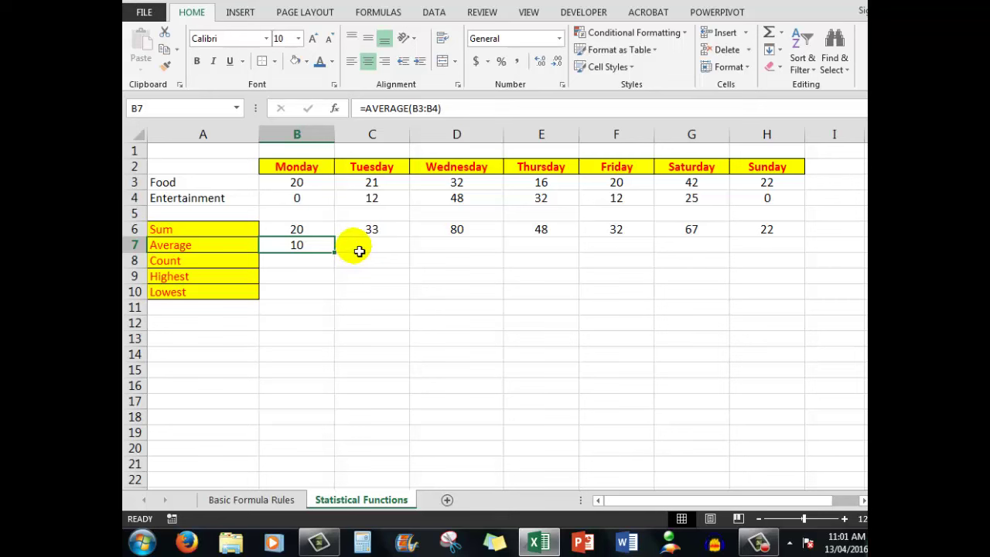
- Copy Monday's average formula from B7 and paste it across Tuesday to Sunday, C7:H7
{"action": "right_click", "coordinate": [309, 246]}
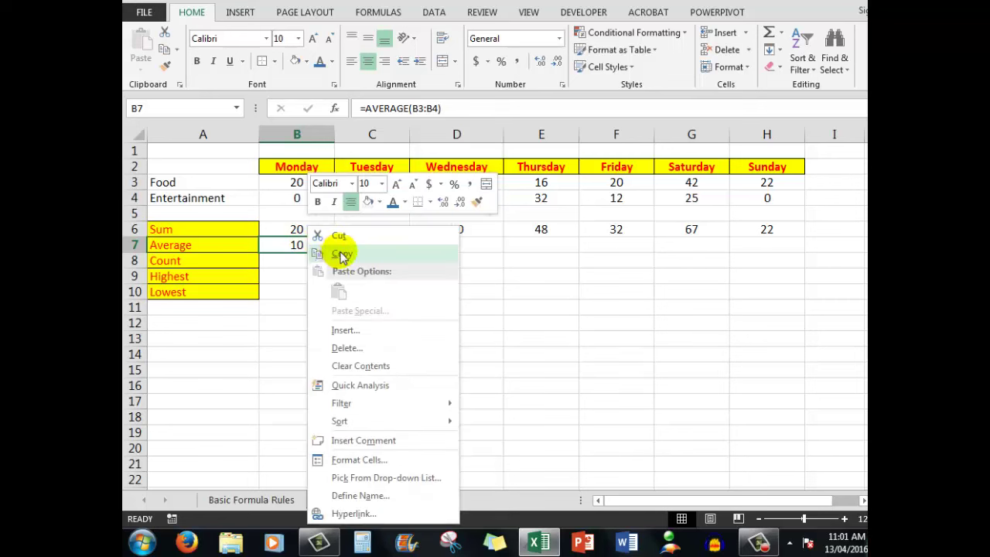
{"action": "left_click", "coordinate": [342, 255]}
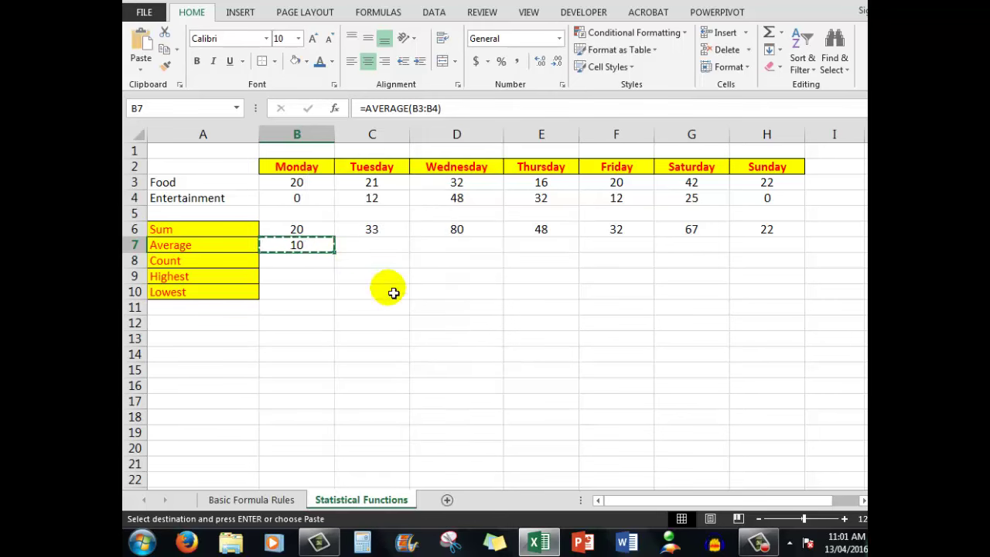
{"action": "left_click_drag", "start_coordinate": [376, 248], "coordinate": [753, 255]}
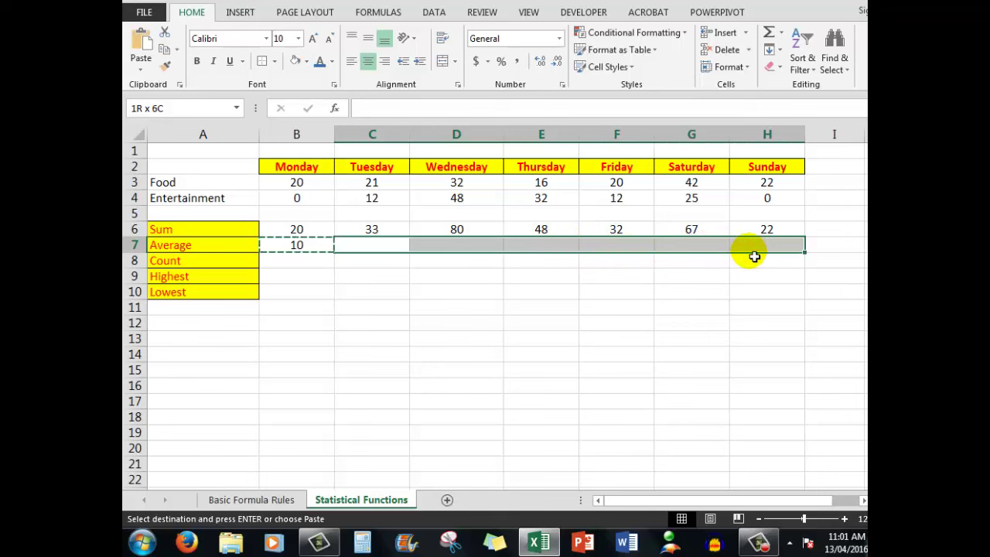
{"action": "right_click", "coordinate": [597, 248]}
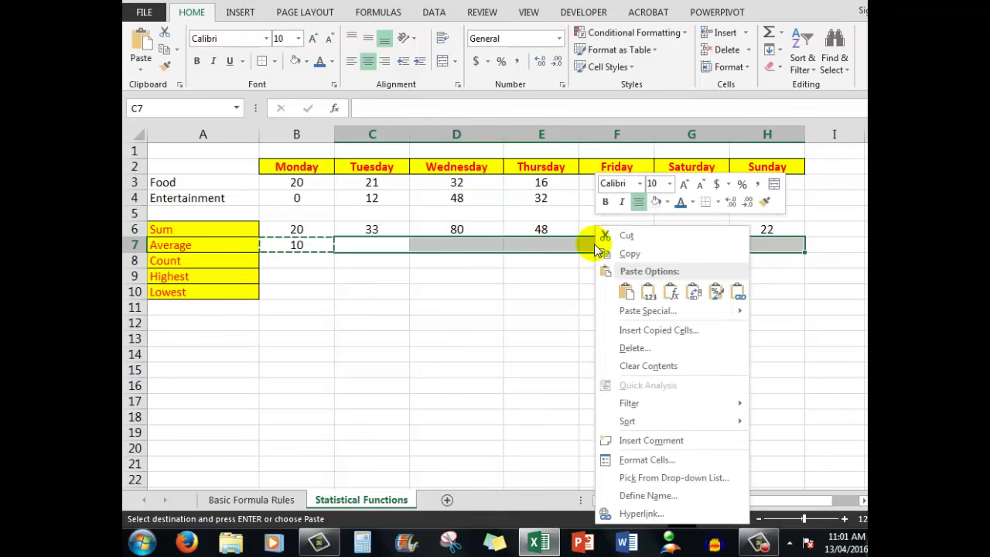
{"action": "left_click", "coordinate": [627, 291]}
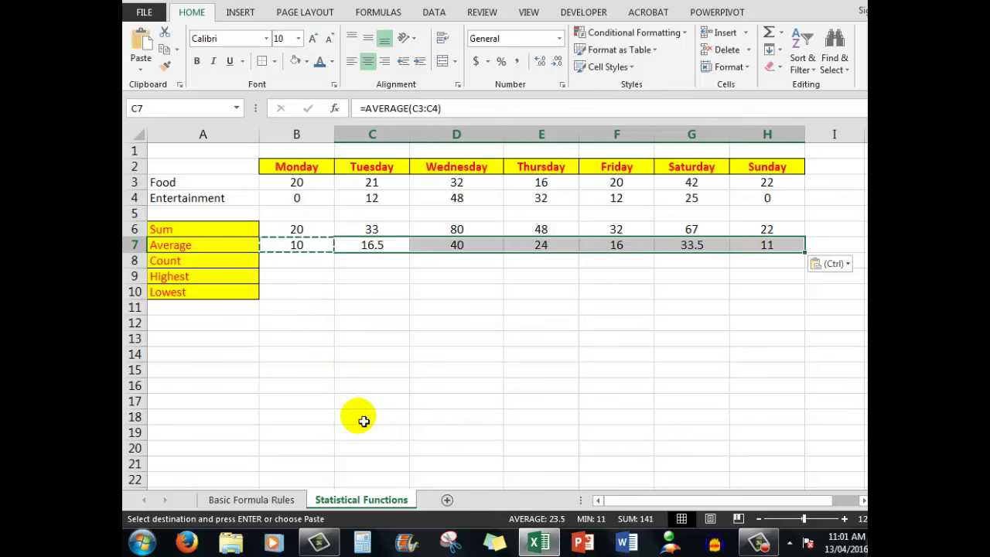
{"action": "key", "text": "Escape"}
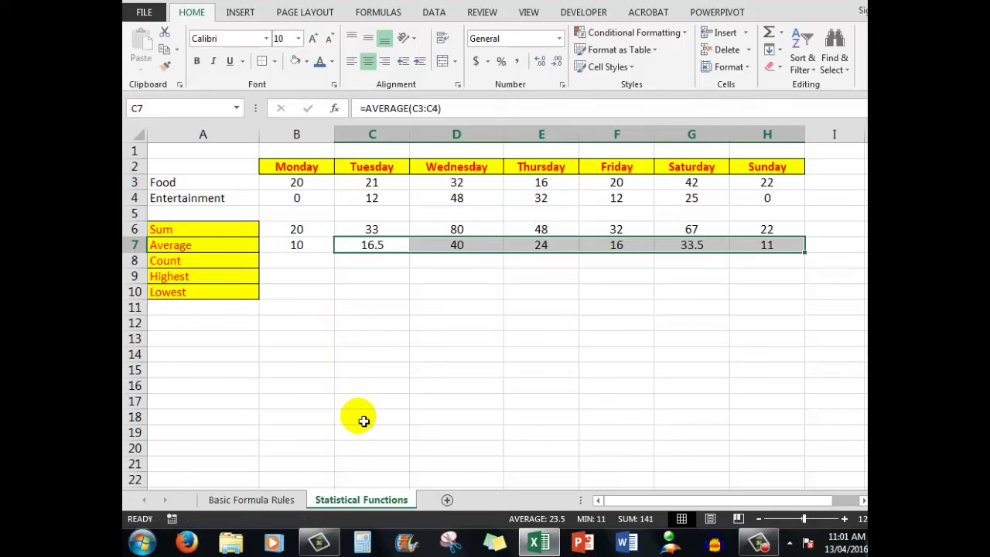
- Count Monday's values B3:B4 in B8 with Count Numbers, and fill the formula across to Sunday in H8
{"action": "left_click", "coordinate": [305, 266]}
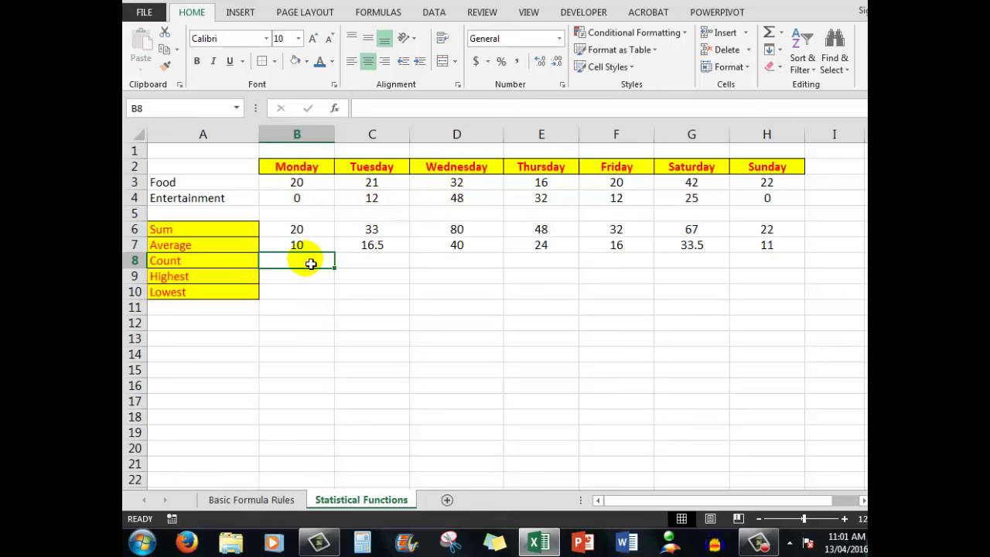
{"action": "left_click", "coordinate": [781, 34]}
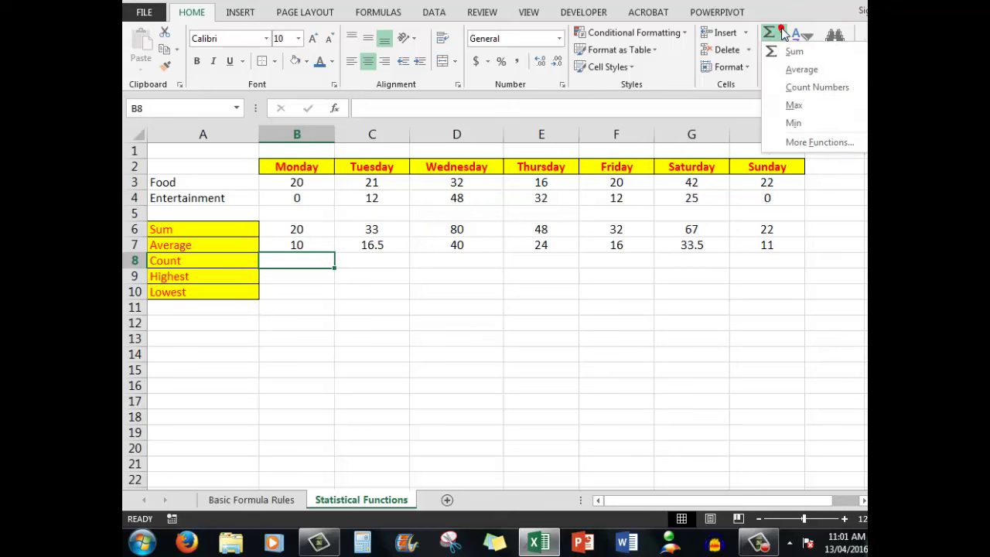
{"action": "left_click", "coordinate": [787, 88]}
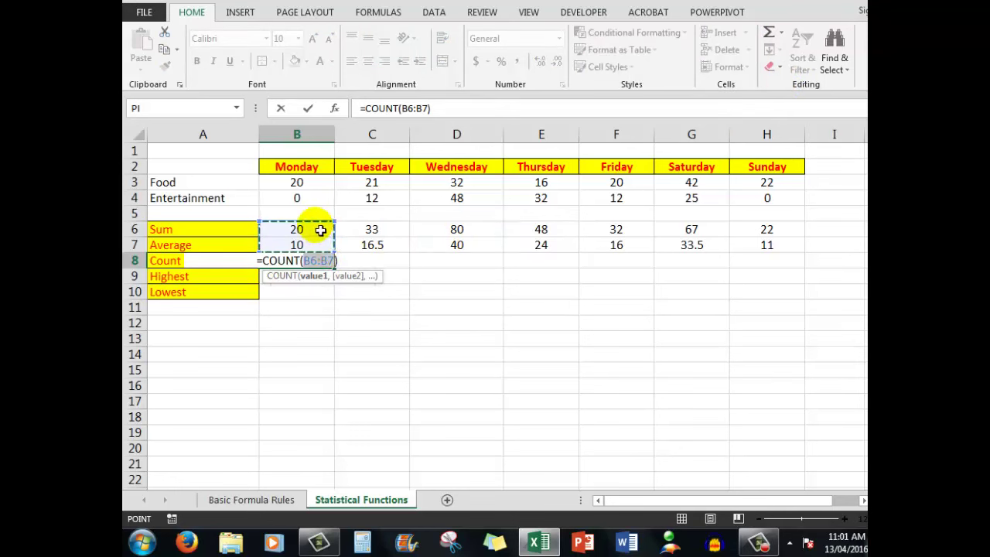
{"action": "left_click", "coordinate": [308, 186]}
{"action": "left_click_drag", "start_coordinate": [308, 195], "coordinate": [309, 195]}
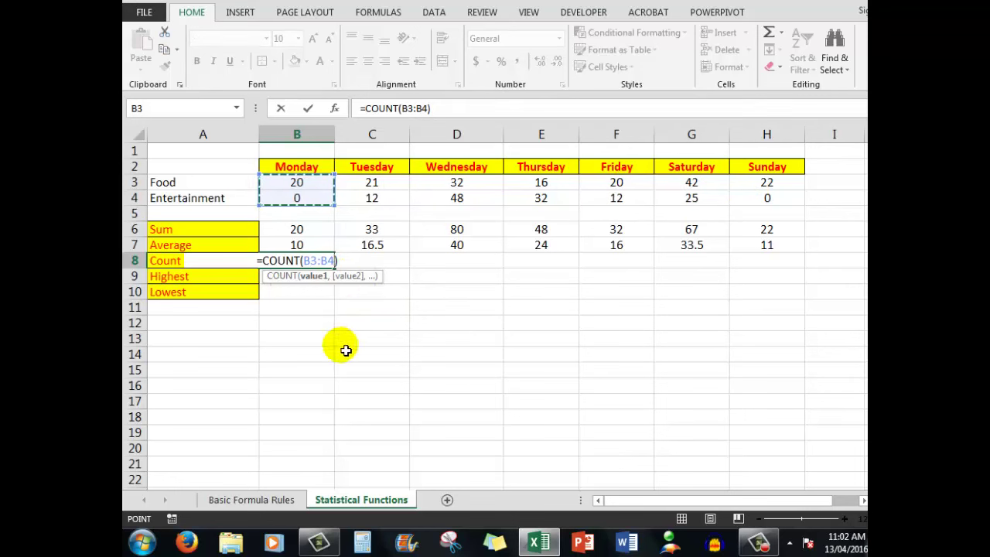
{"action": "key", "text": "Return"}
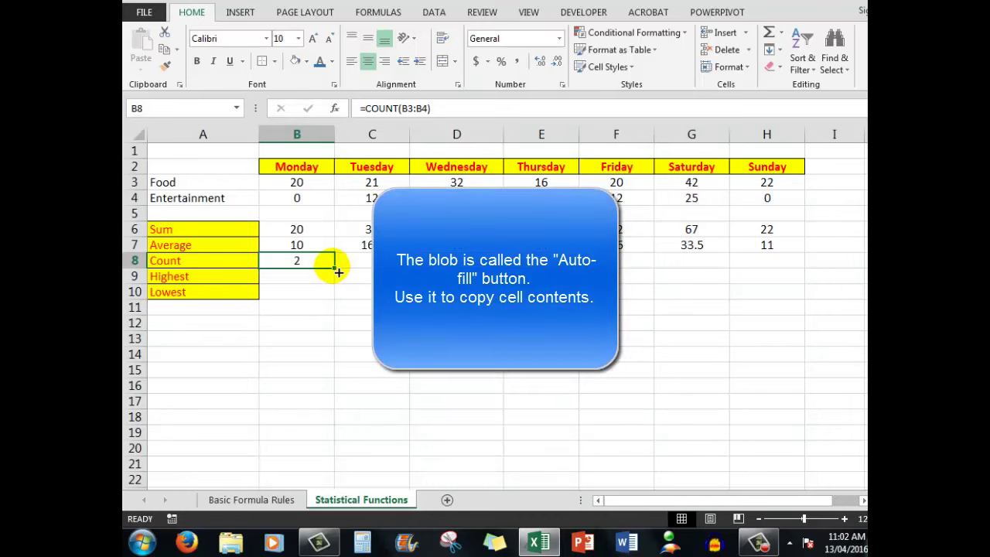
{"action": "left_click_drag", "start_coordinate": [338, 272], "coordinate": [778, 266]}
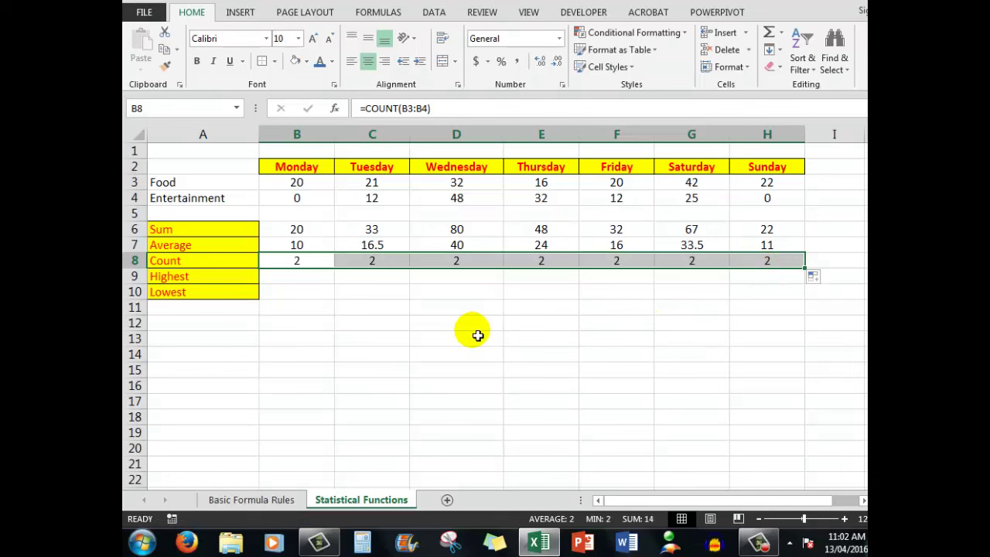
- Enter the Max of the Food row B3:H3 in B9, and fill the formula across to H9
{"action": "left_click", "coordinate": [297, 280]}
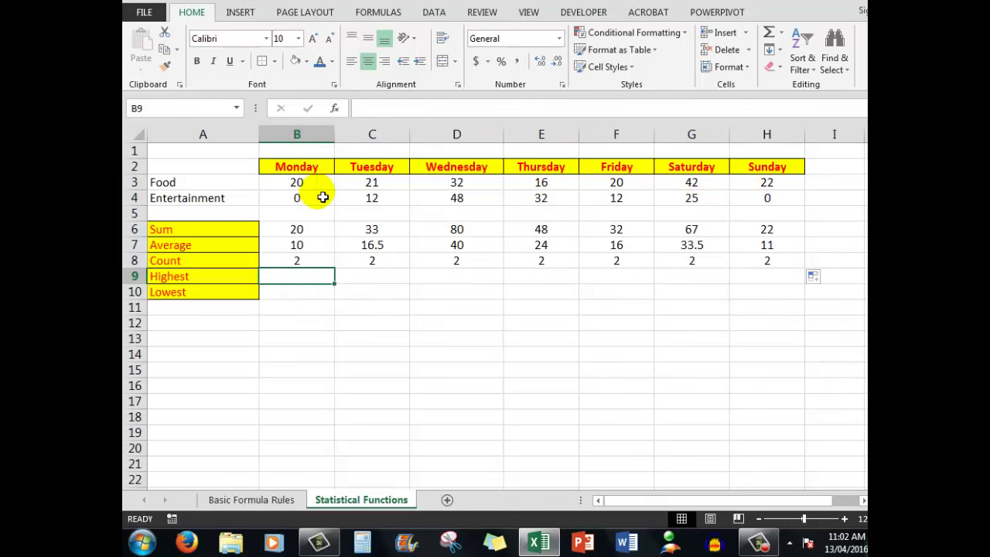
{"action": "left_click", "coordinate": [779, 33]}
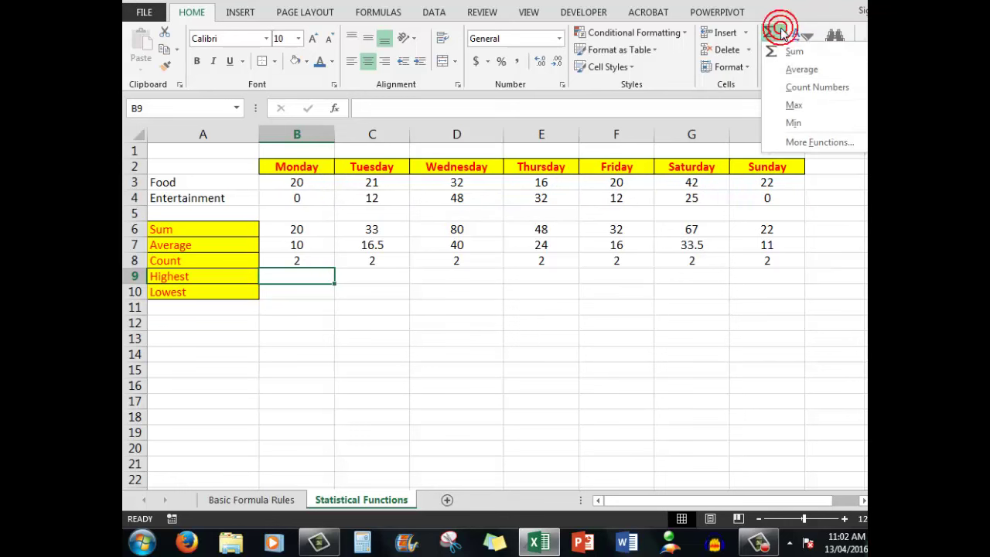
{"action": "left_click", "coordinate": [802, 106]}
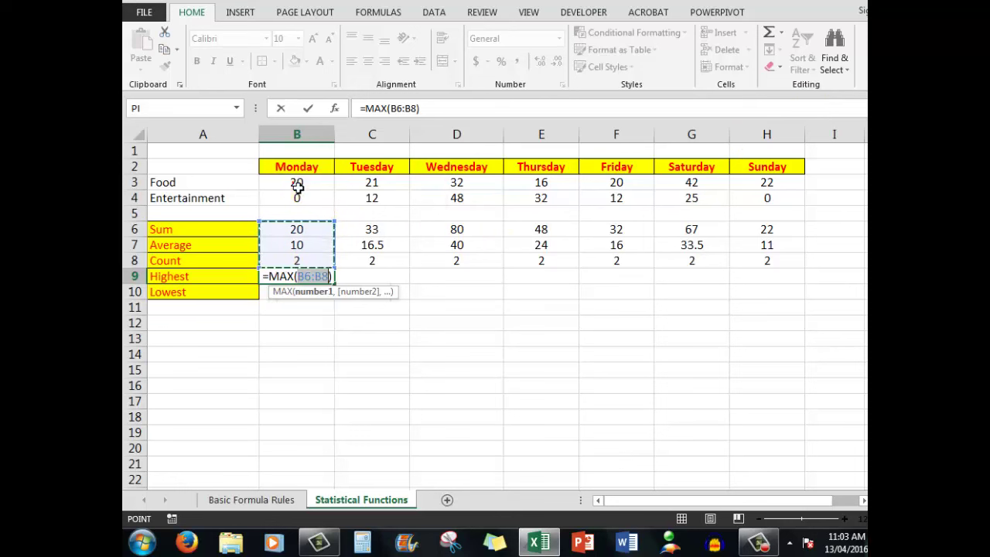
{"action": "left_click_drag", "start_coordinate": [297, 186], "coordinate": [773, 188]}
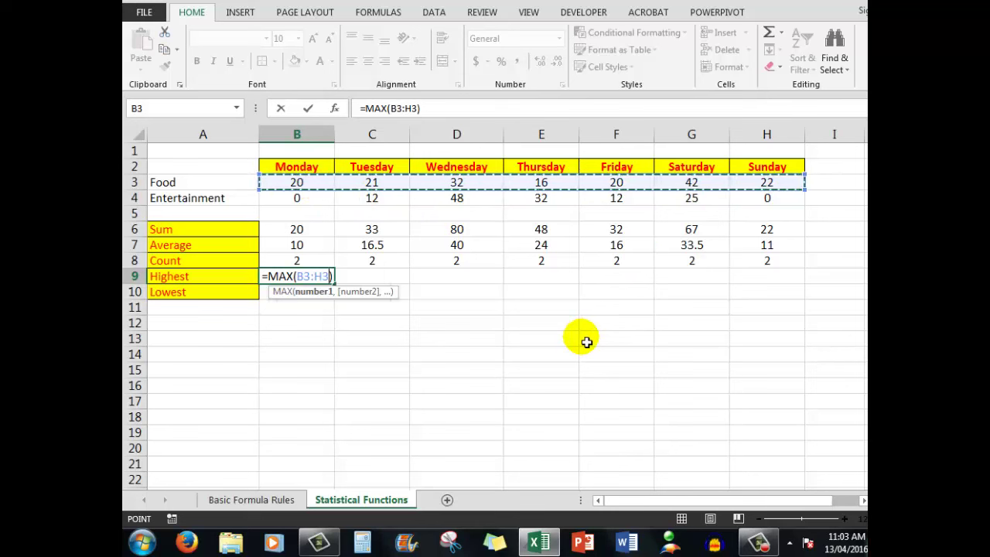
{"action": "key", "text": "ctrl+Return"}
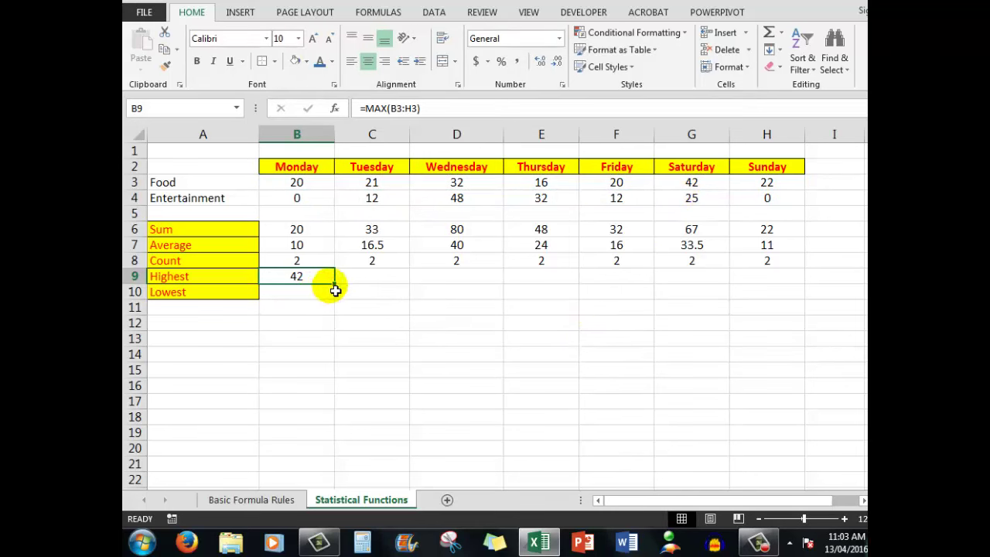
{"action": "left_click_drag", "start_coordinate": [339, 290], "coordinate": [782, 283]}
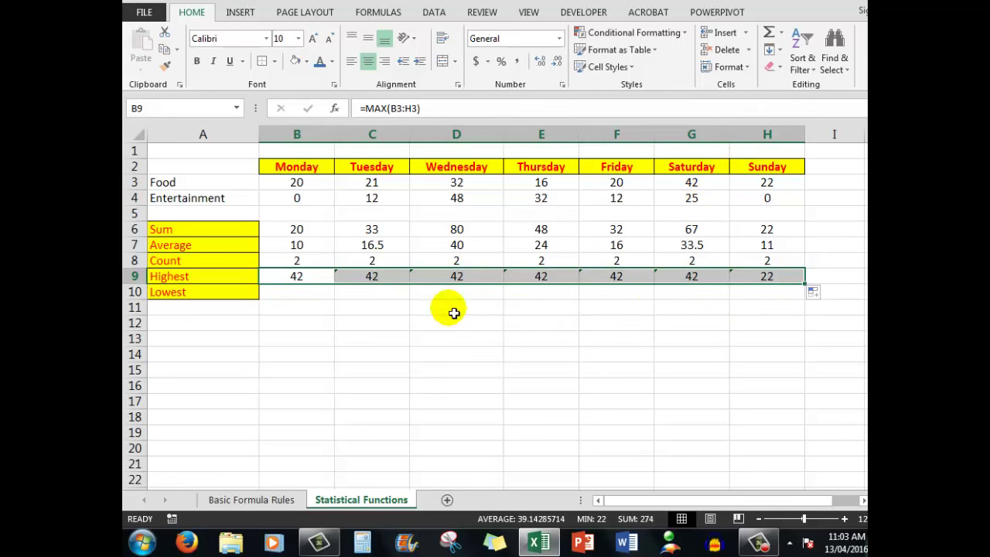
- Enter the Min of the Entertainment row B4:H4 in B10, and fill the formula across to H10
{"action": "left_click", "coordinate": [299, 294]}
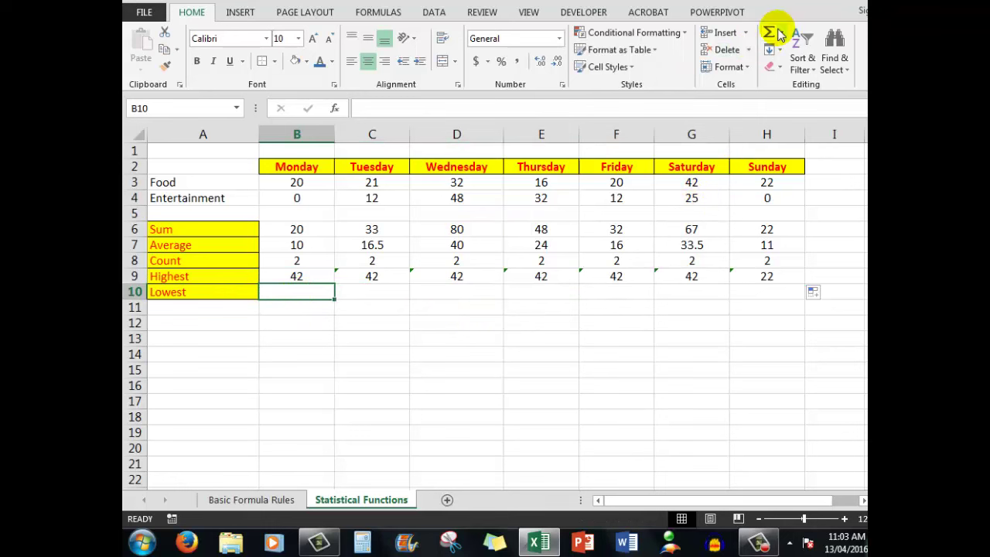
{"action": "left_click", "coordinate": [781, 34]}
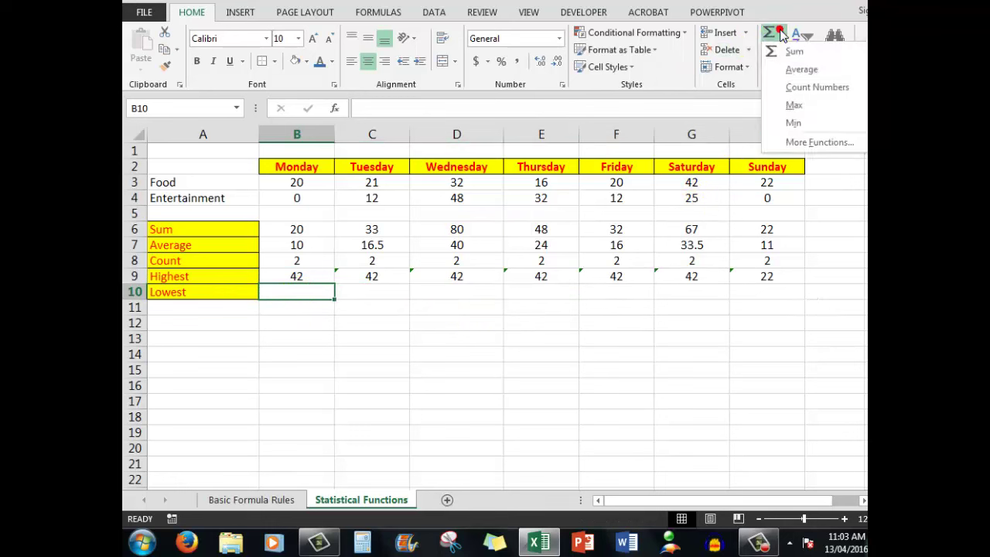
{"action": "left_click", "coordinate": [793, 125]}
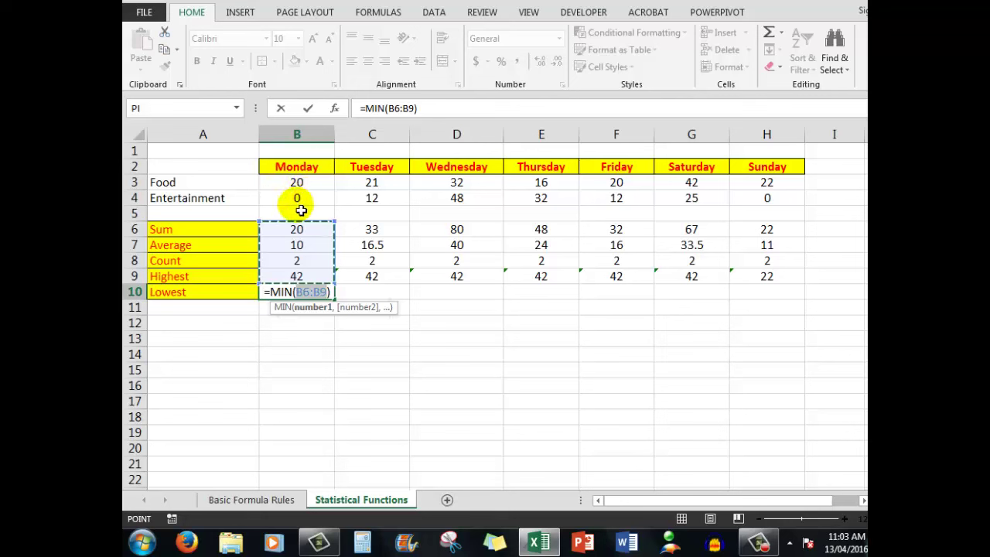
{"action": "left_click_drag", "start_coordinate": [298, 200], "coordinate": [766, 198]}
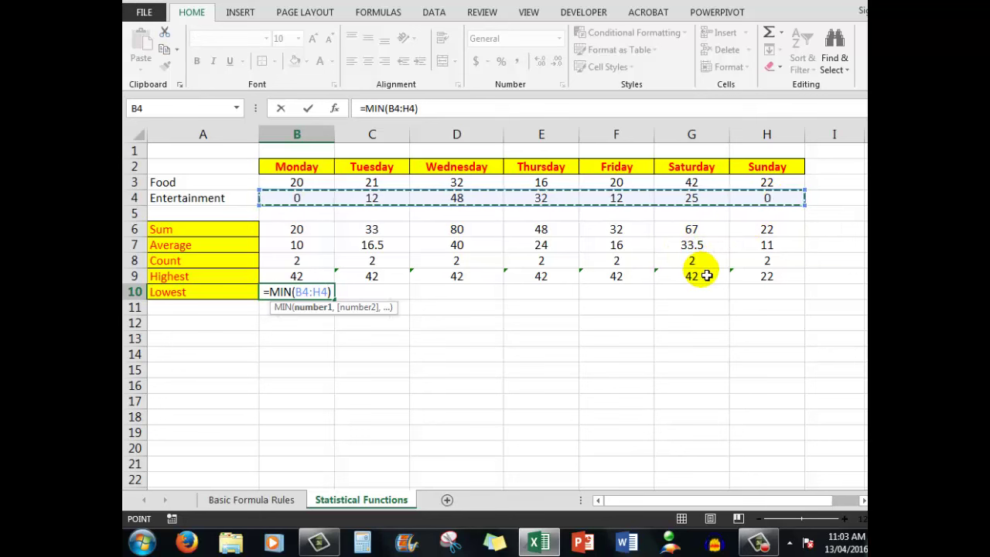
{"action": "key", "text": "ctrl+Return"}
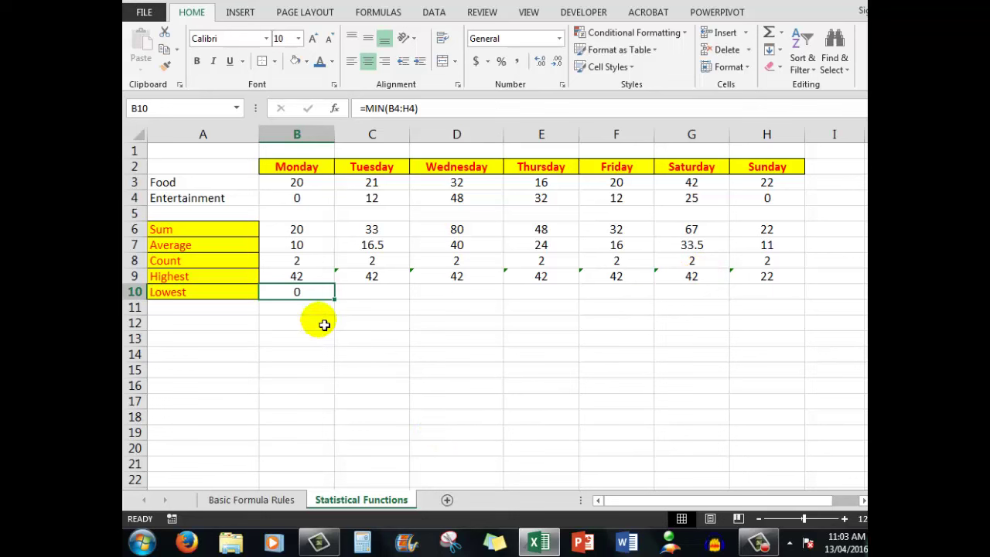
{"action": "left_click_drag", "start_coordinate": [339, 305], "coordinate": [784, 304]}
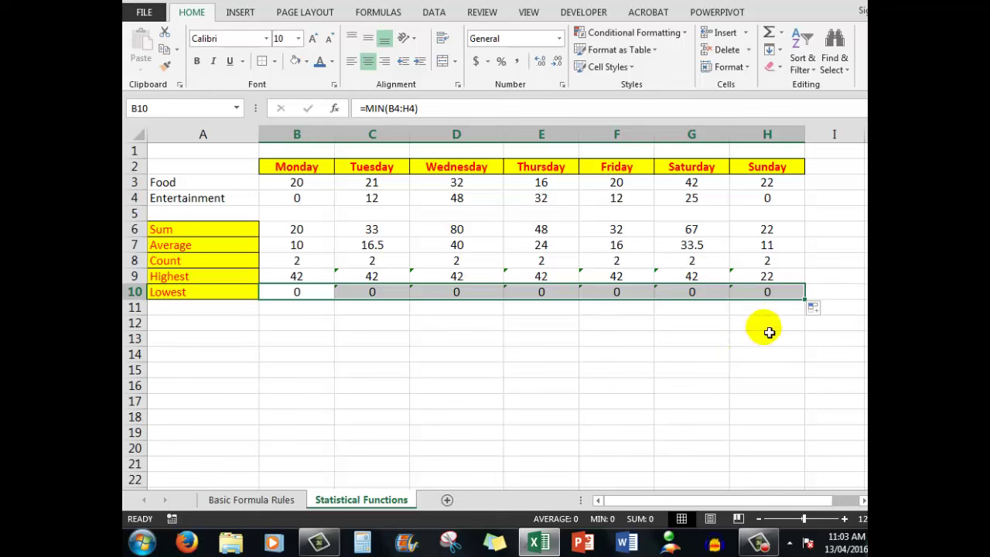
- Examine the formulas behind Monday's Sum in B6, Wednesday's Highest in D9 and Thursday's Lowest in E10
{"action": "left_click", "coordinate": [194, 153]}
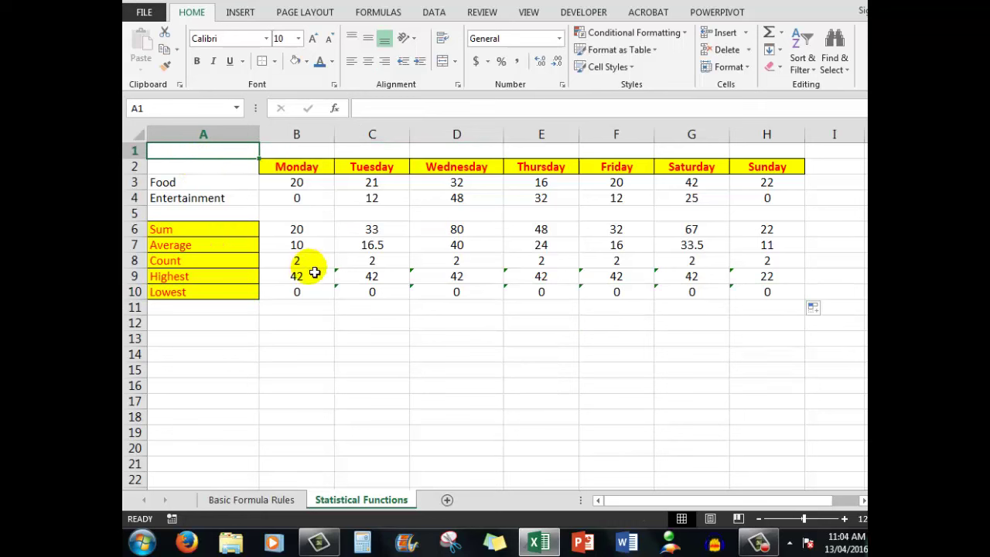
{"action": "left_click", "coordinate": [297, 232]}
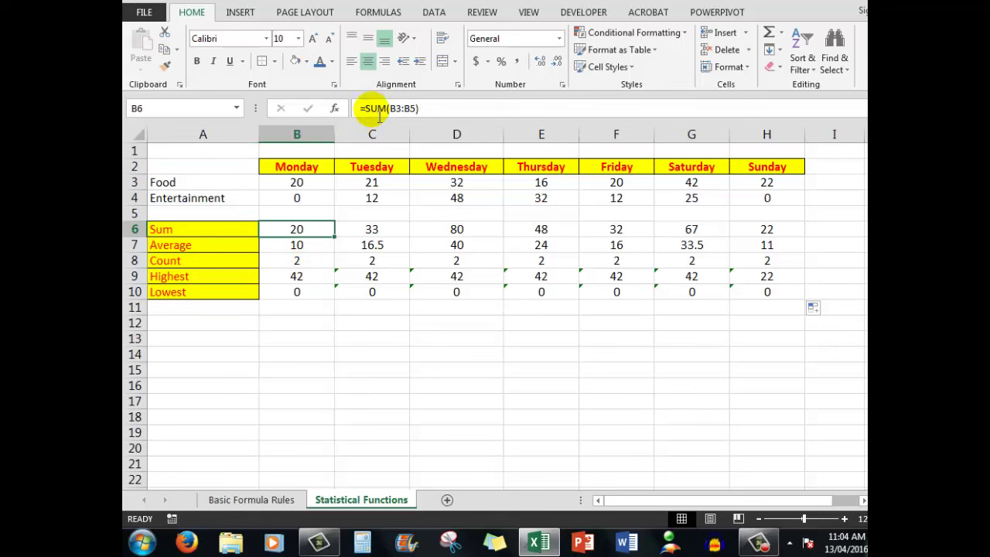
{"action": "left_click", "coordinate": [455, 277]}
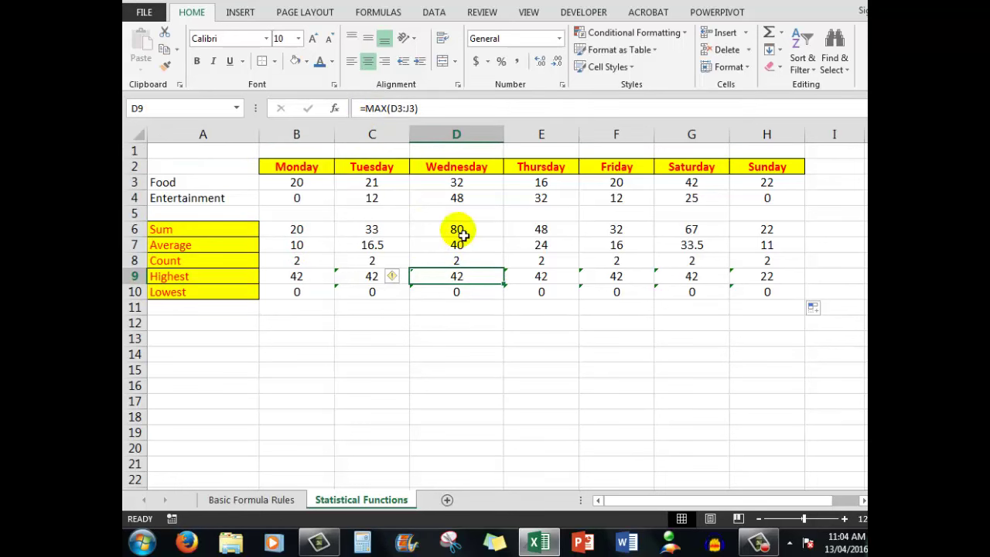
{"action": "left_click", "coordinate": [550, 292]}
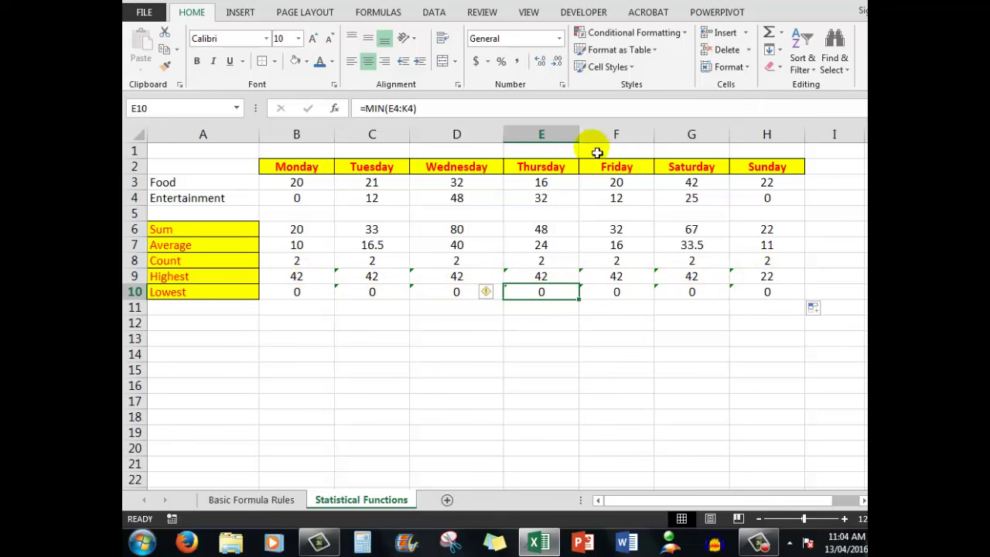
- Try changing Saturday's Food value in G3 to 100 to test recalculation, and undo the change
{"action": "left_click", "coordinate": [692, 184]}
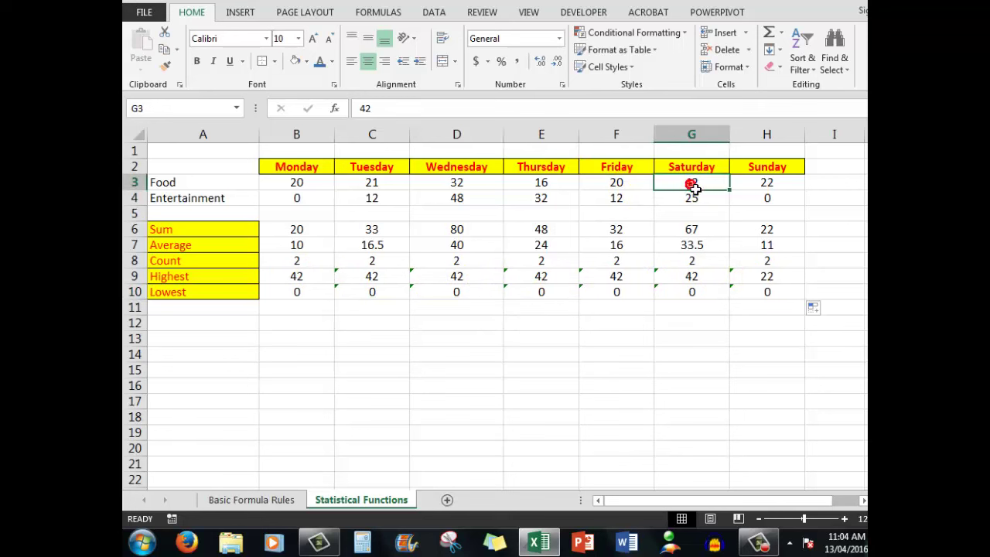
{"action": "type", "text": "100"}
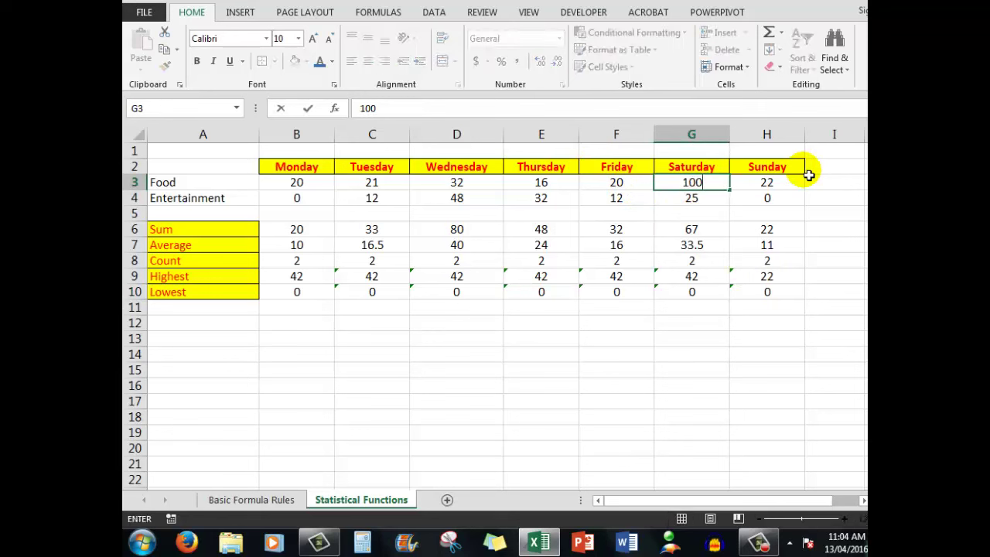
{"action": "key", "text": "ctrl+Return"}
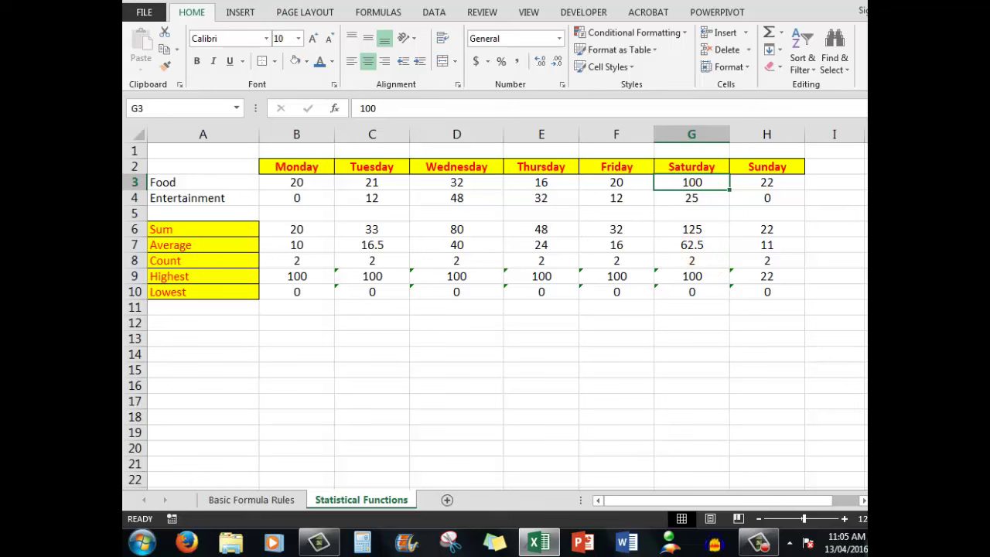
{"action": "key", "text": "ctrl+z"}
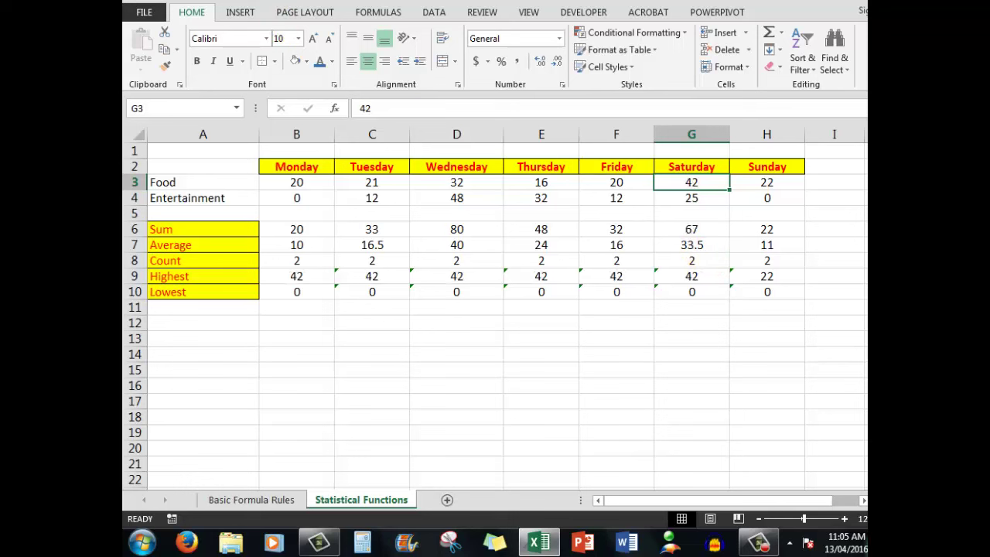